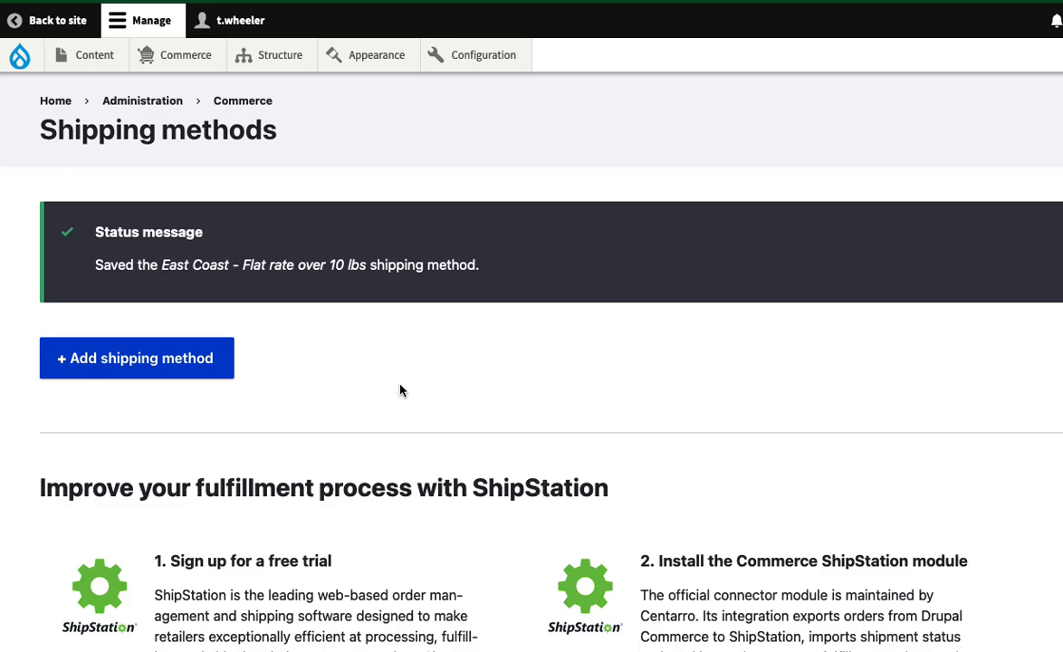
Review the shipping methods configured for each region and weight range in the store's list
scroll(397, 382, down, 2)
scroll(397, 382, up, 2)
scroll(527, 318, down, 10)
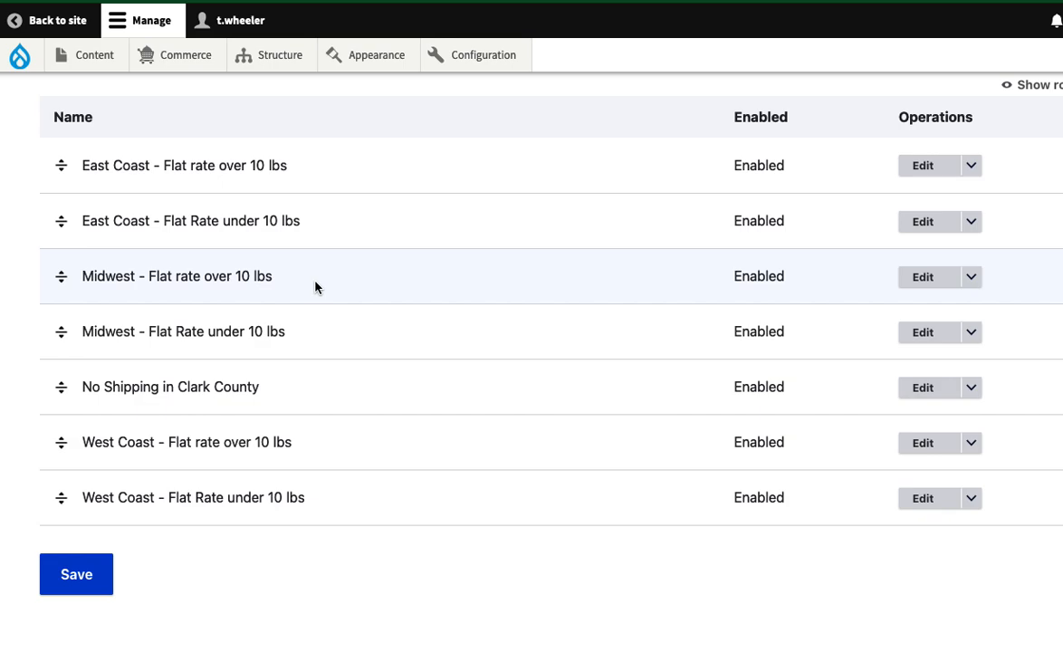
scroll(316, 287, up, 2)
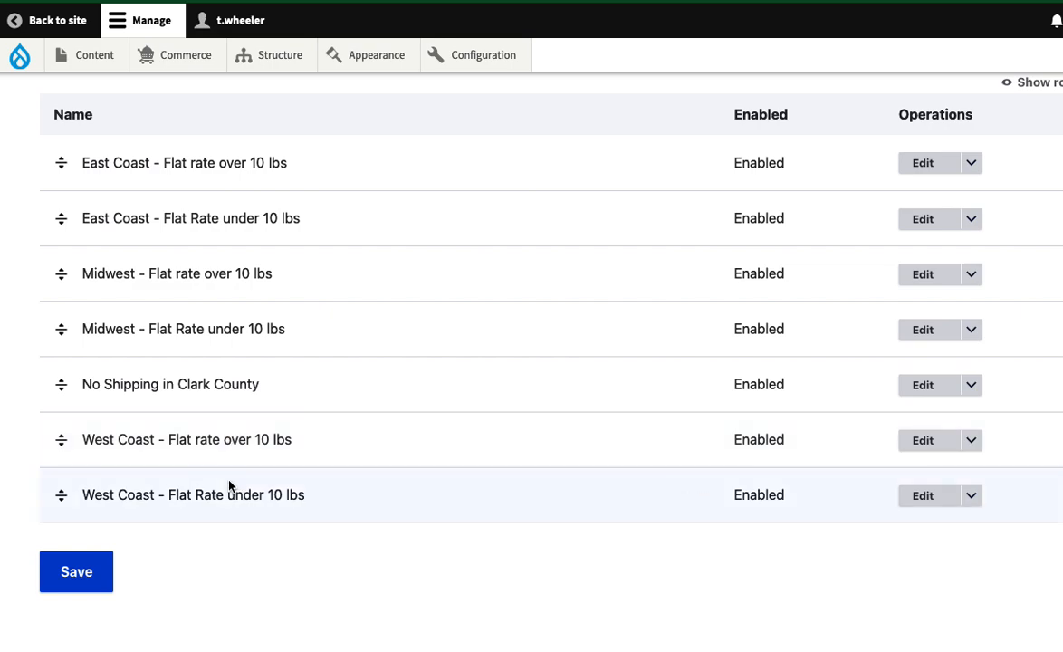
scroll(398, 368, up, 1)
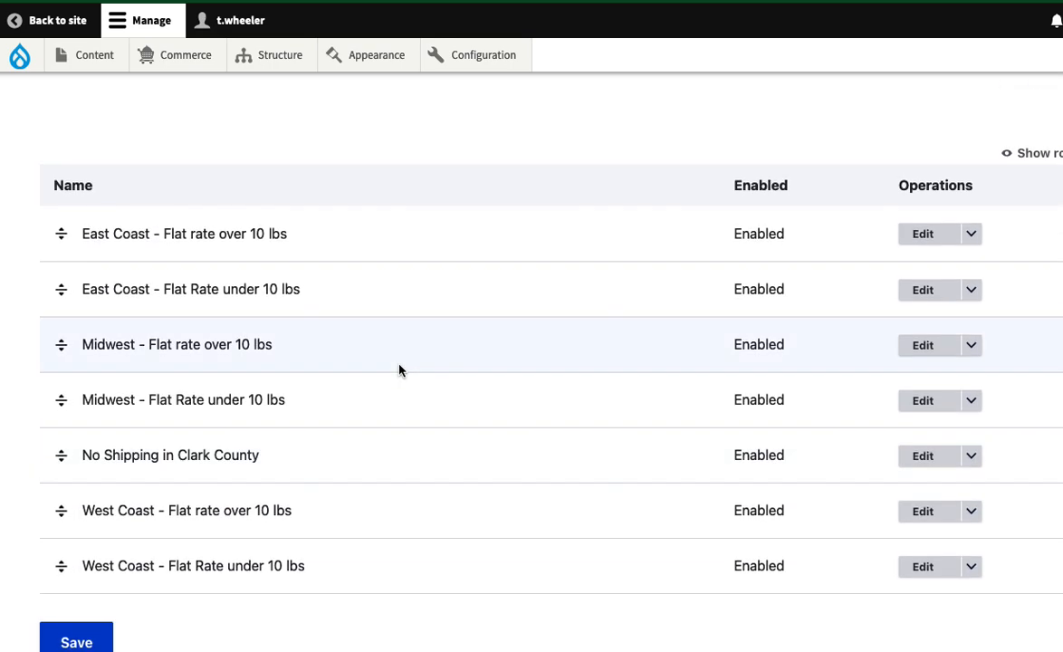
scroll(398, 369, down, 1)
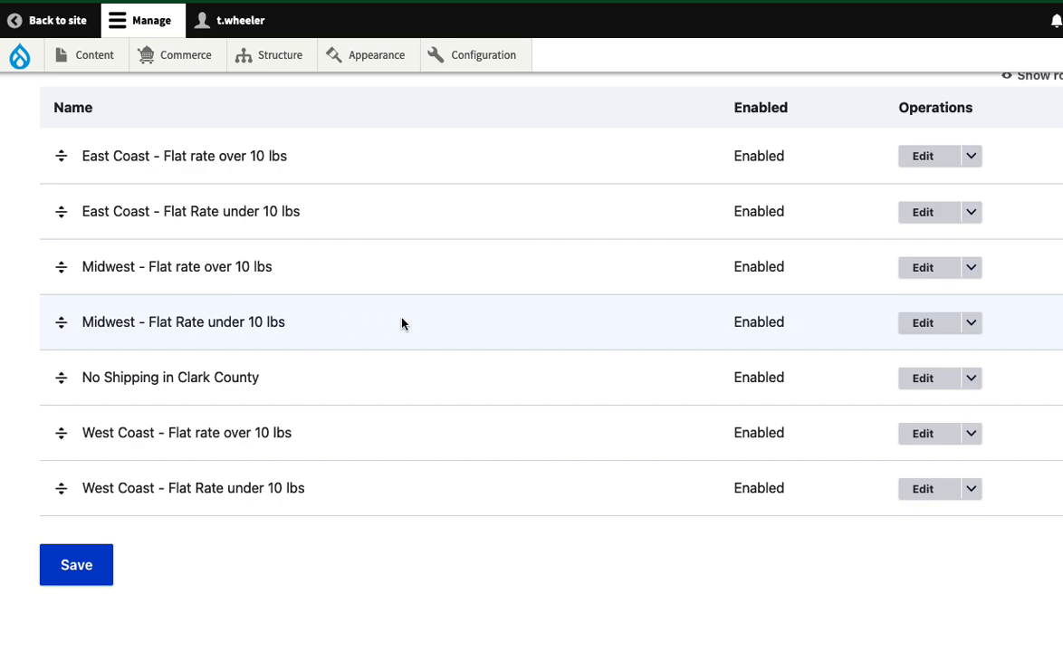
scroll(403, 323, up, 1)
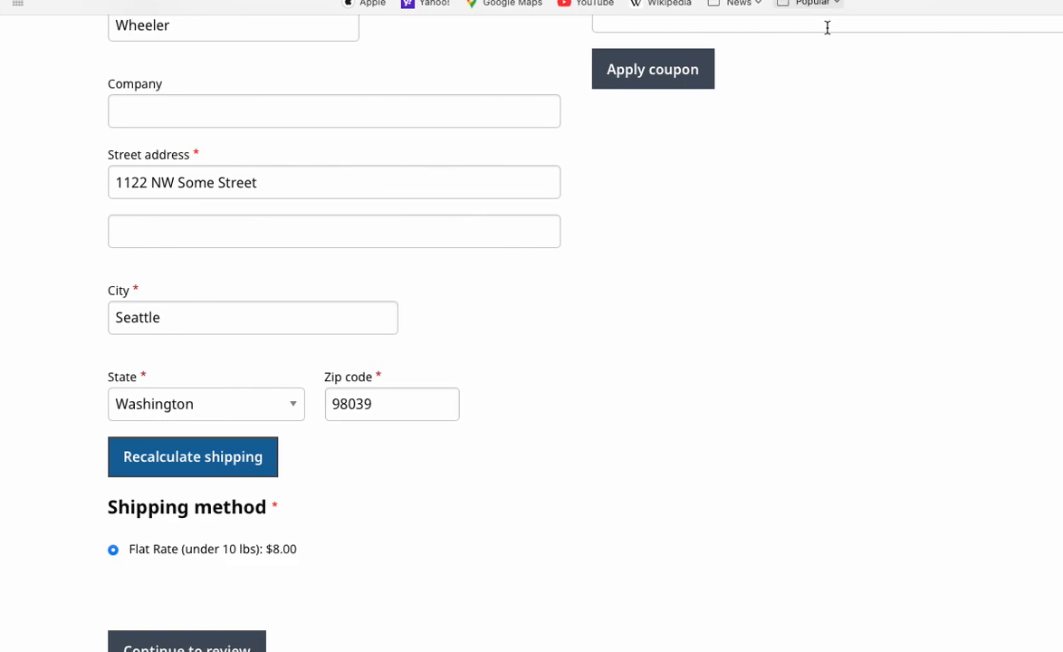
Examine the order summary, shipping address and shipping method for the Seattle order on the checkout page
scroll(470, 283, up, 10)
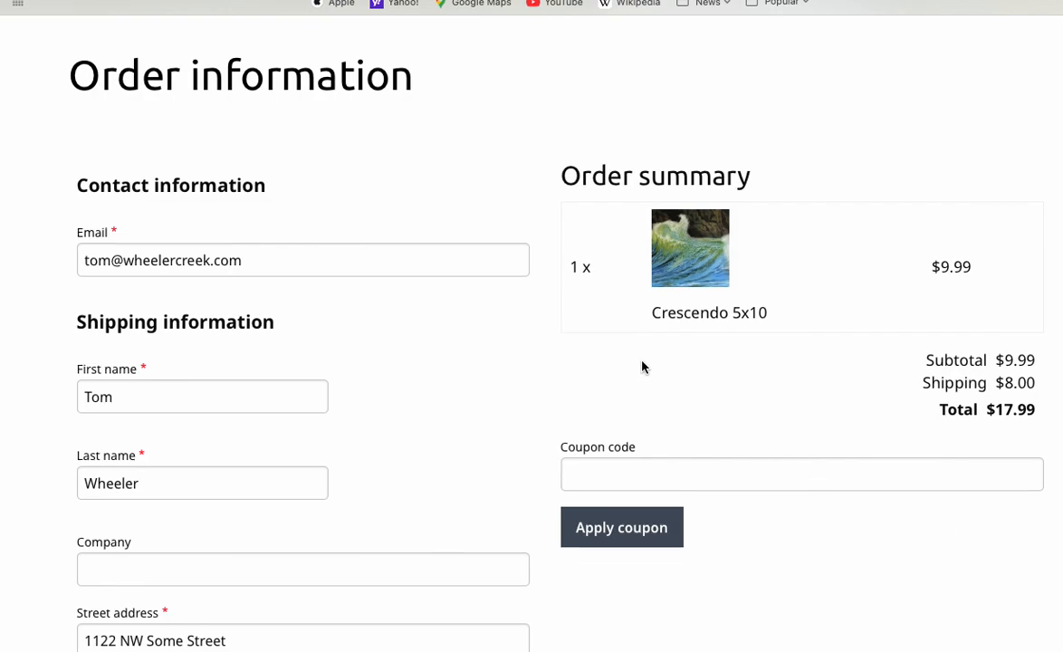
scroll(533, 360, down, 2)
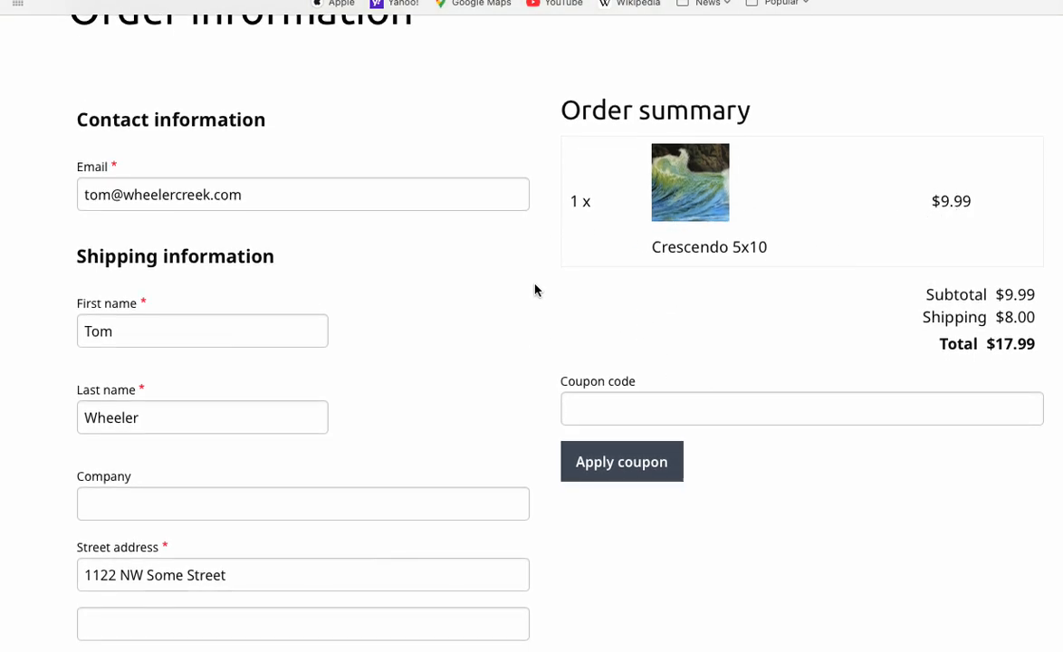
scroll(545, 288, down, 10)
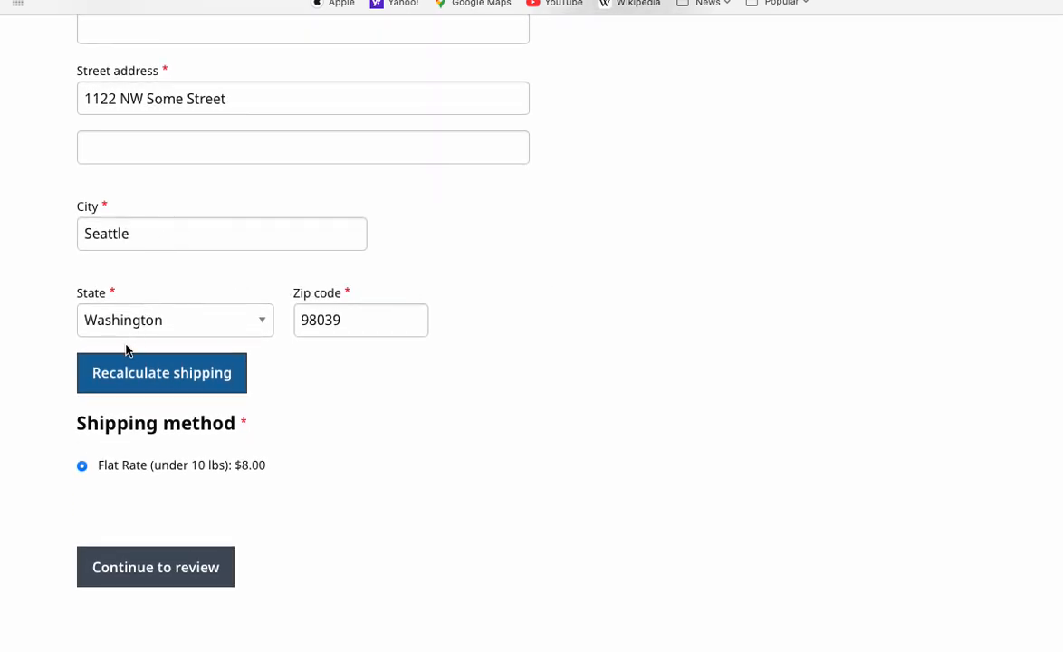
Search Google for "NY city zip code" and return to the checkout form
click(351, 323)
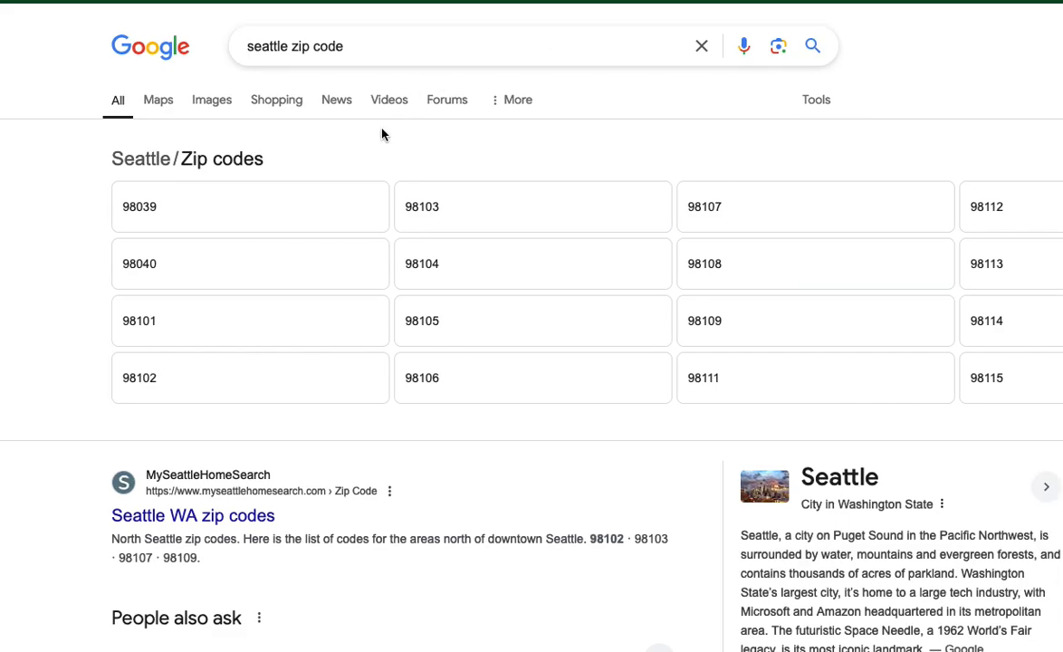
drag(289, 46, 239, 46)
text(NY city zip code)
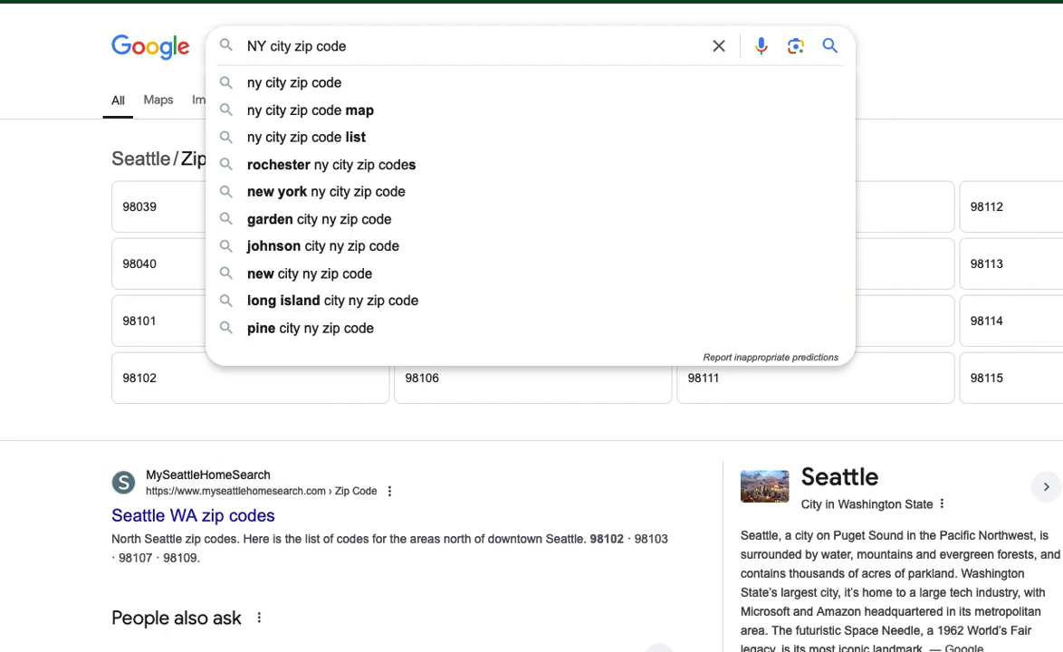
key(Return)
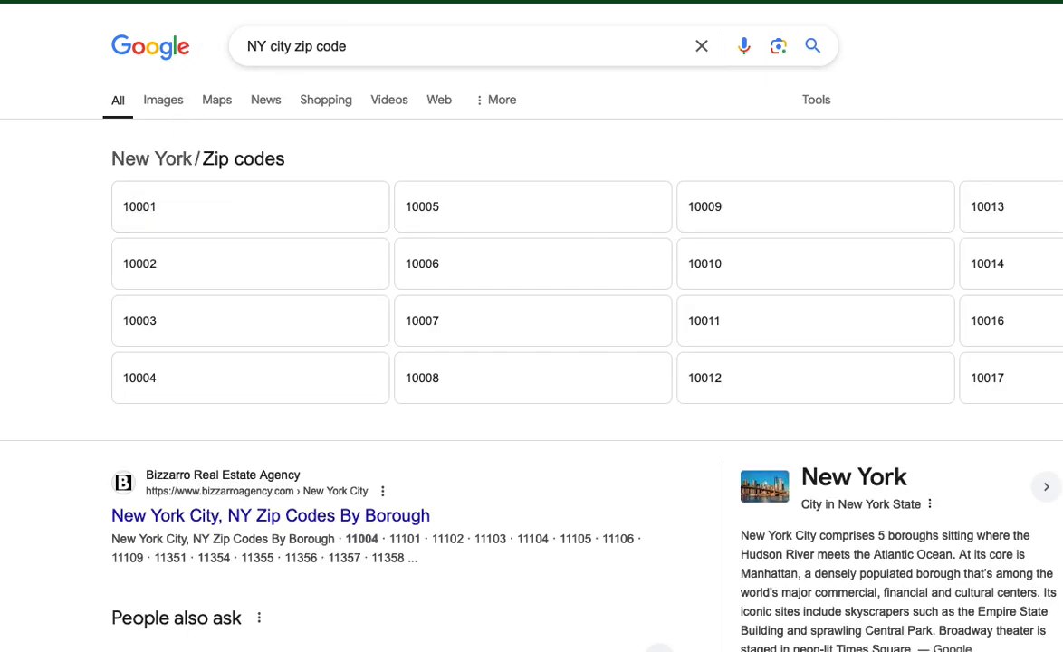
click(390, 1)
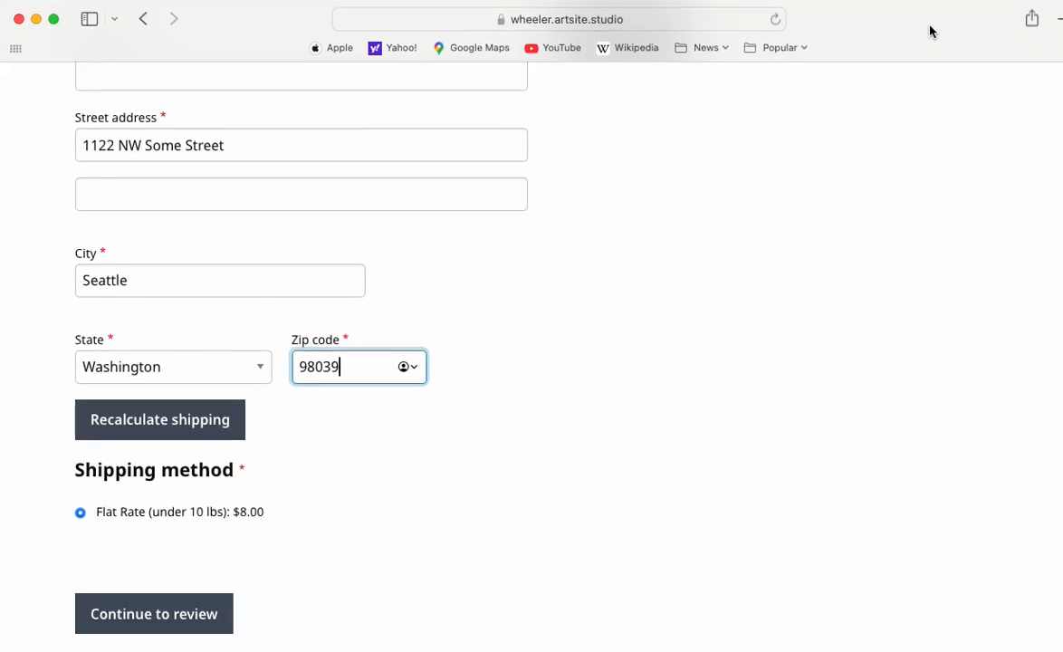
Set the shipping address's city to New York City and the state to New York
key(shift+Tab)
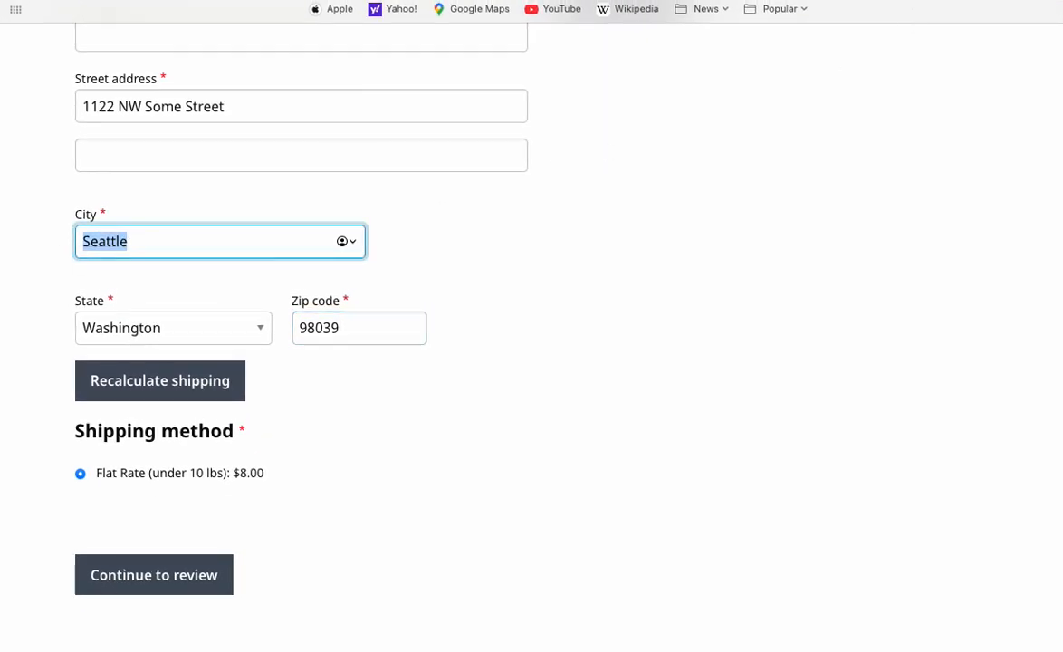
text(New York)
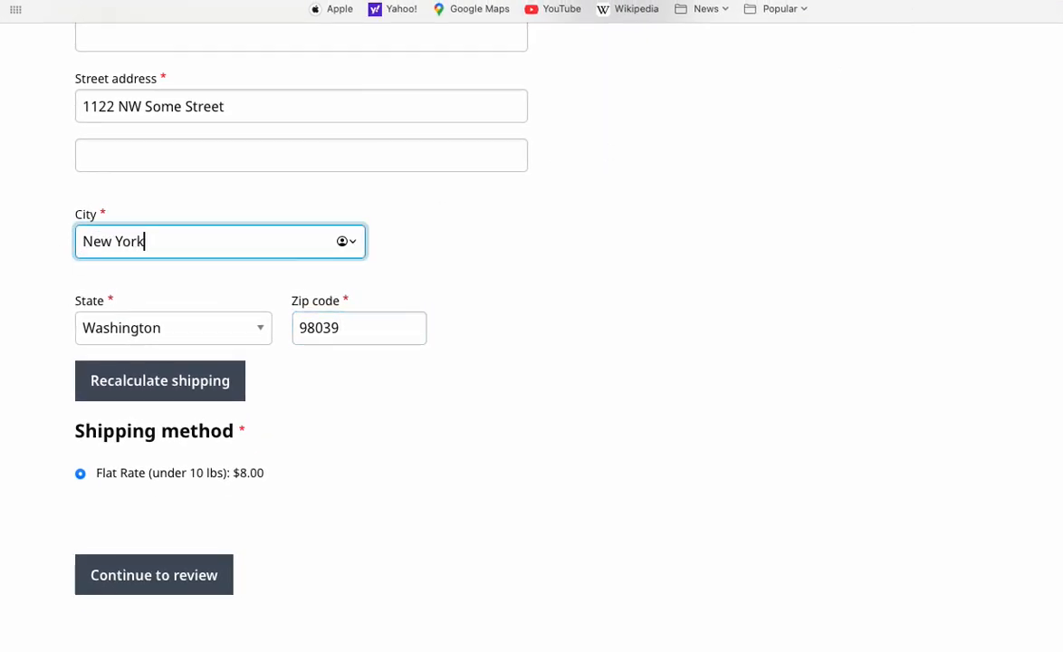
text( City)
key(Tab)
key(n)
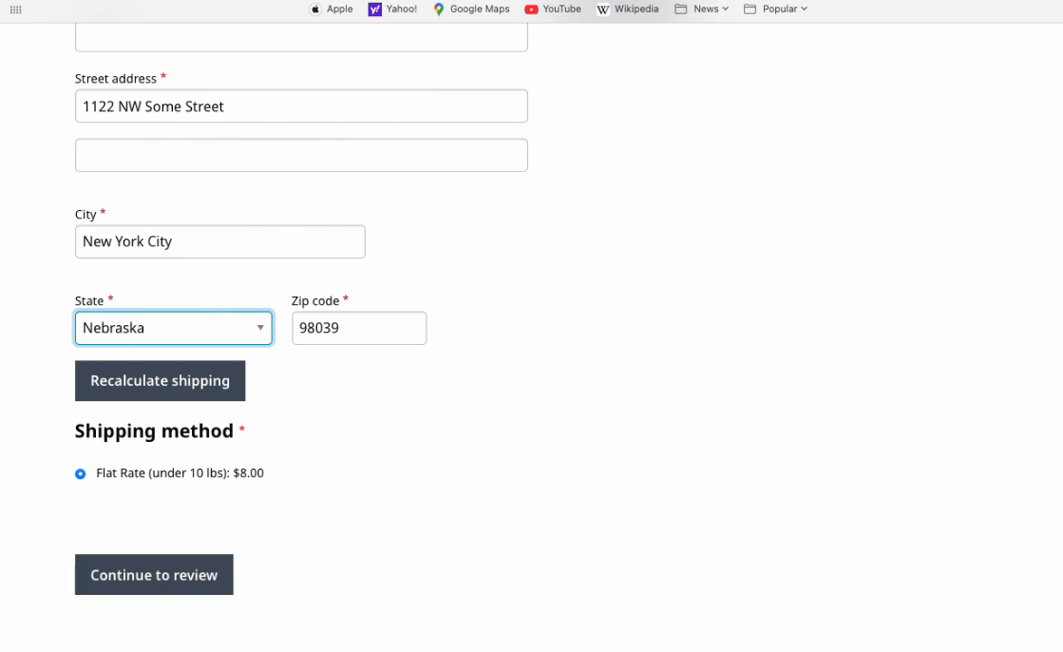
key(e)
key(w)
click(141, 339)
click(188, 390)
Set the shipping zip code to 10001 and recalculate the shipping
click(339, 327)
drag(340, 327, 266, 324)
text(1000)
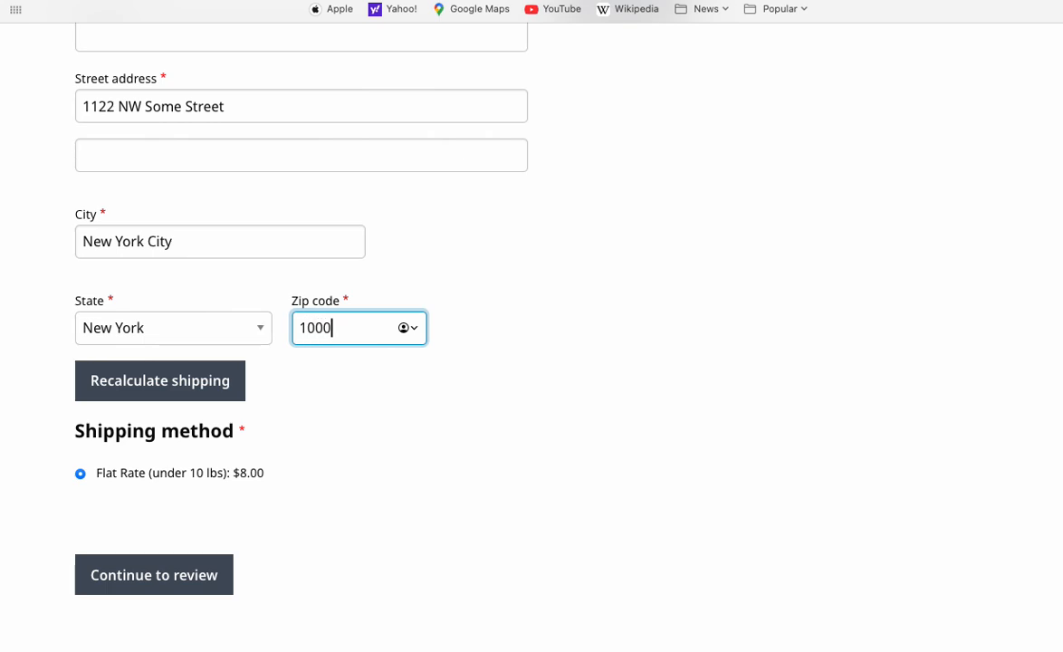
text(1)
click(160, 383)
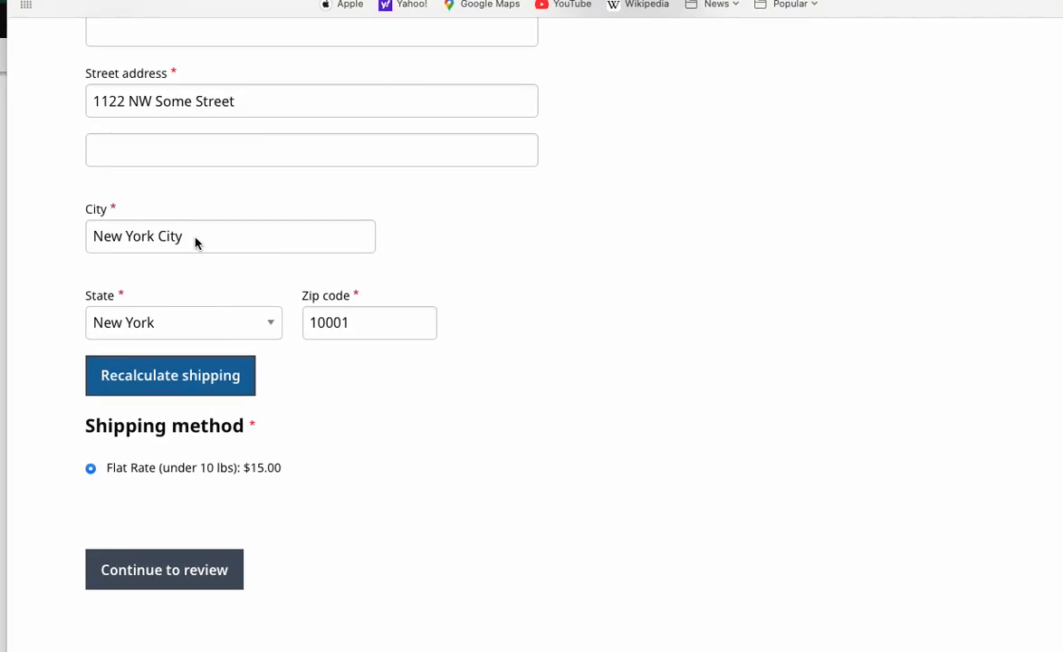
Change the shipping address to Vancouver, Washington, zip code 98604, and recalculate the shipping
drag(194, 242, 59, 241)
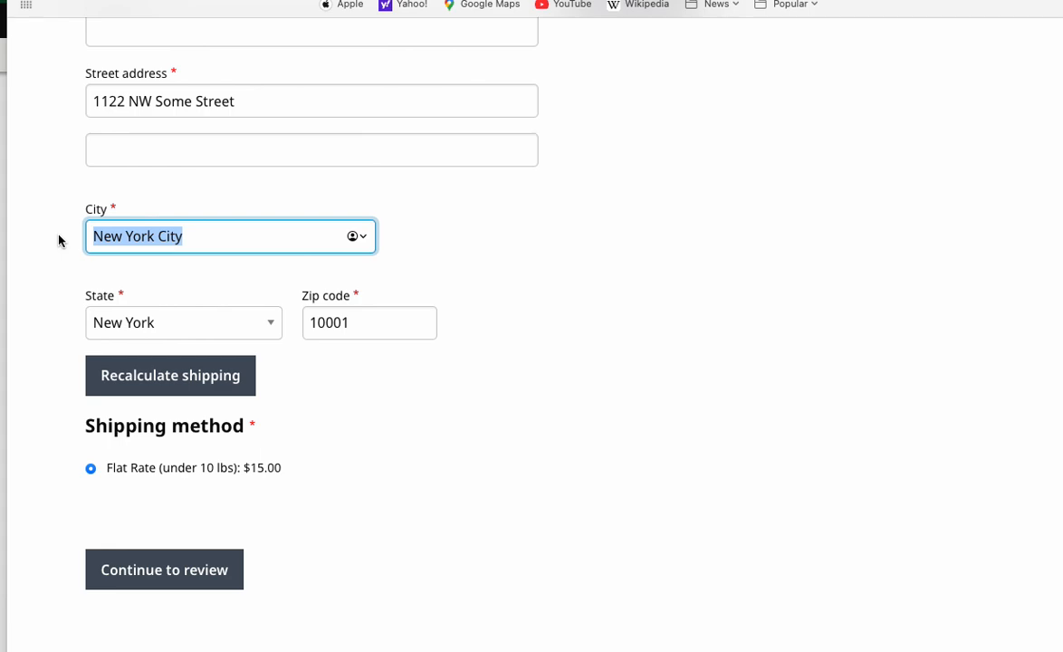
text(Vancouver)
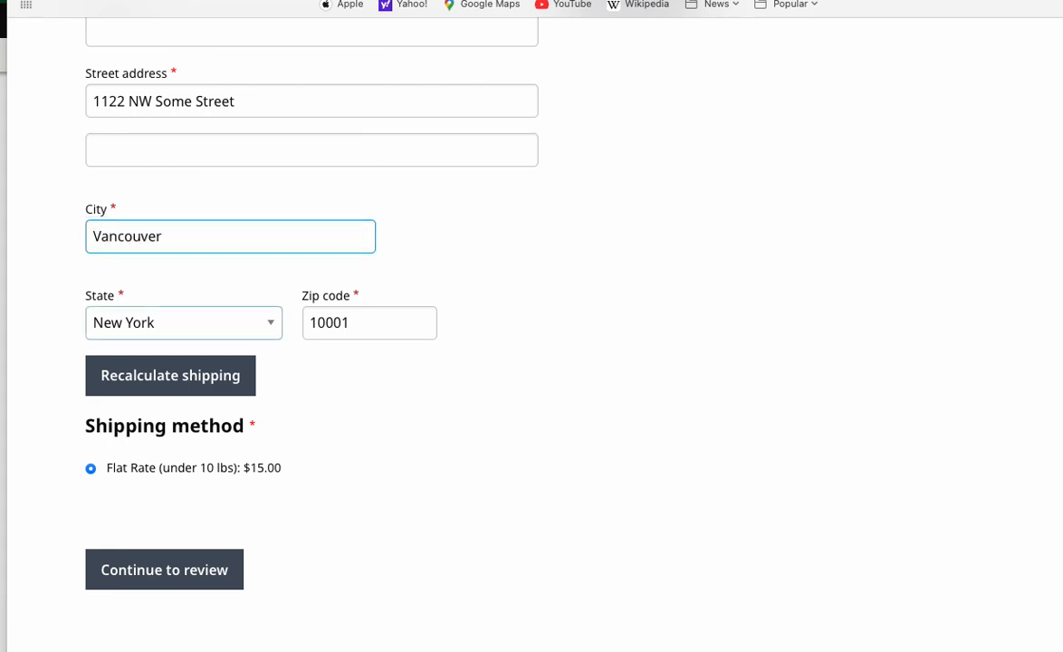
key(Tab)
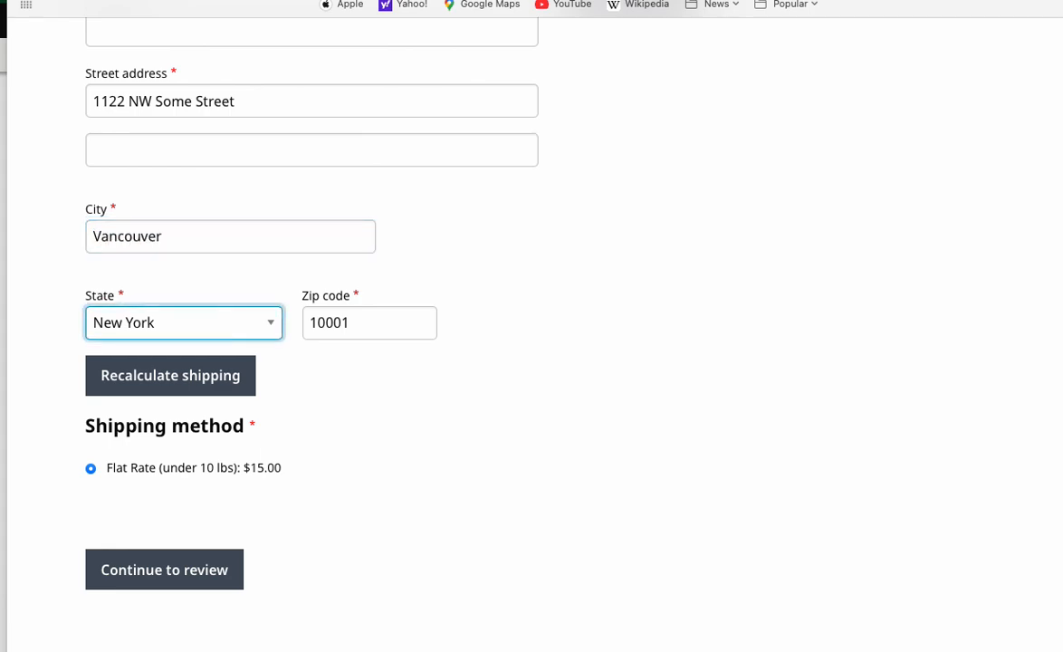
key(w)
key(Tab)
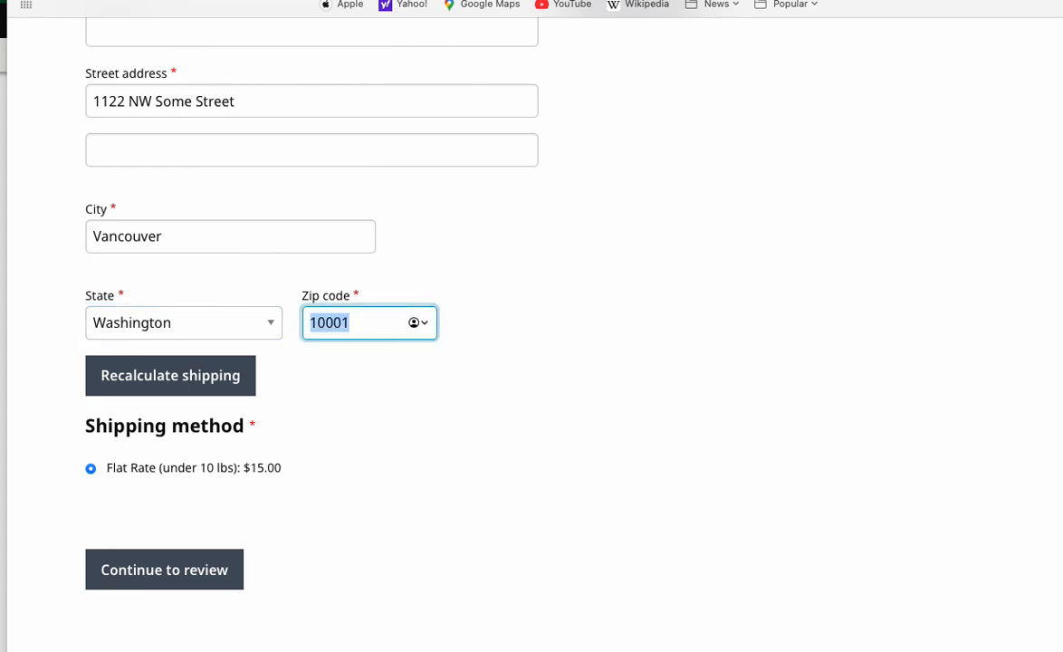
text(98604)
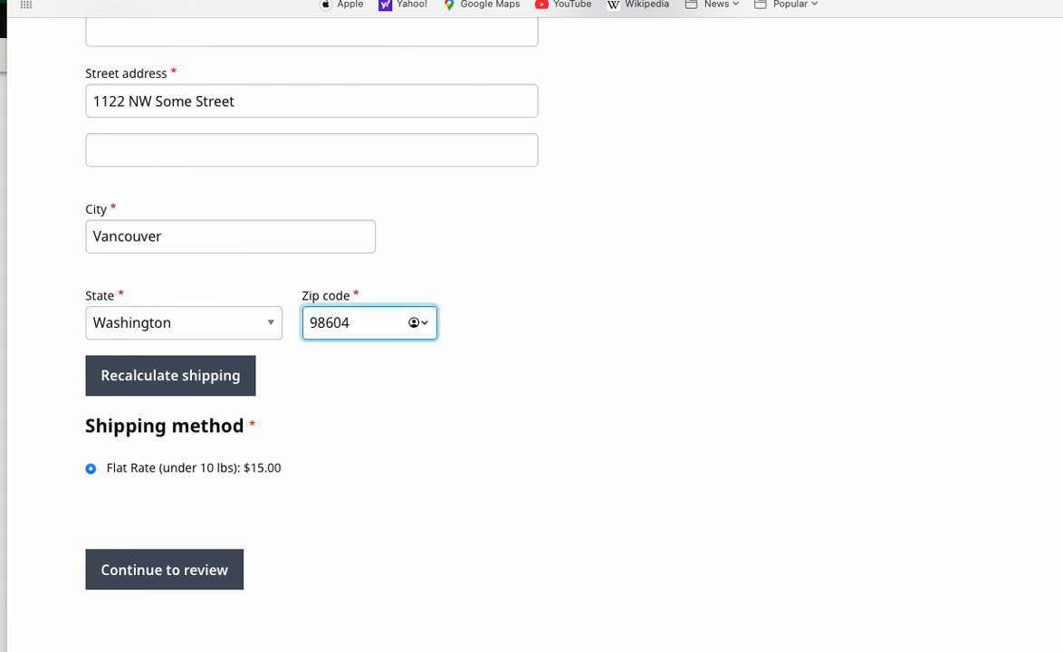
click(126, 375)
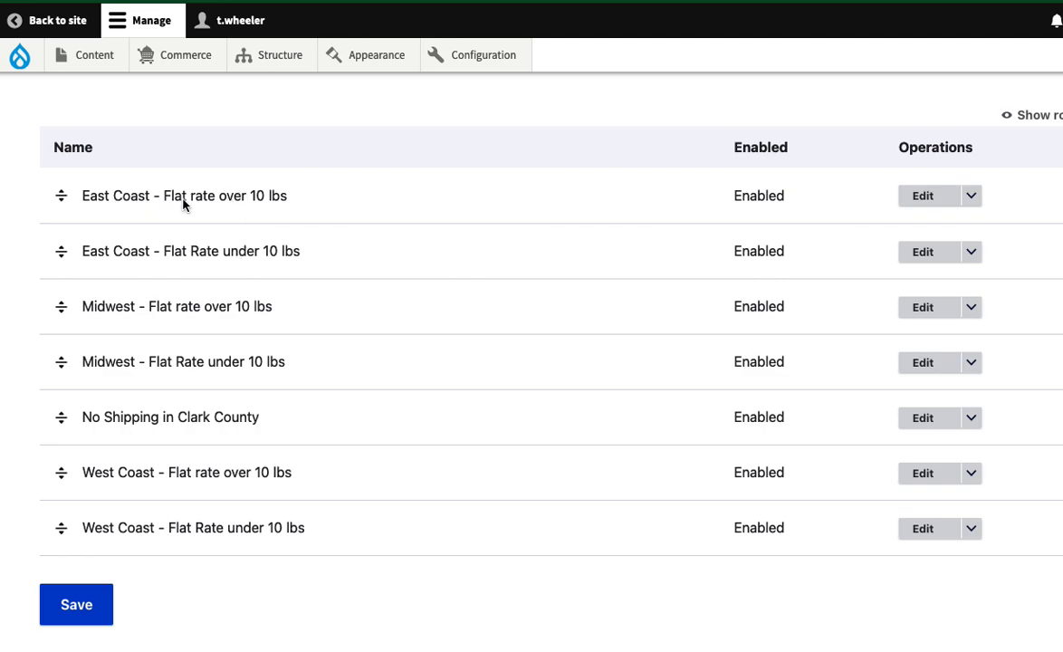
Open the East Coast - Flat rate over 10 lbs shipping method for editing and review its name, rate label and description fields
click(923, 199)
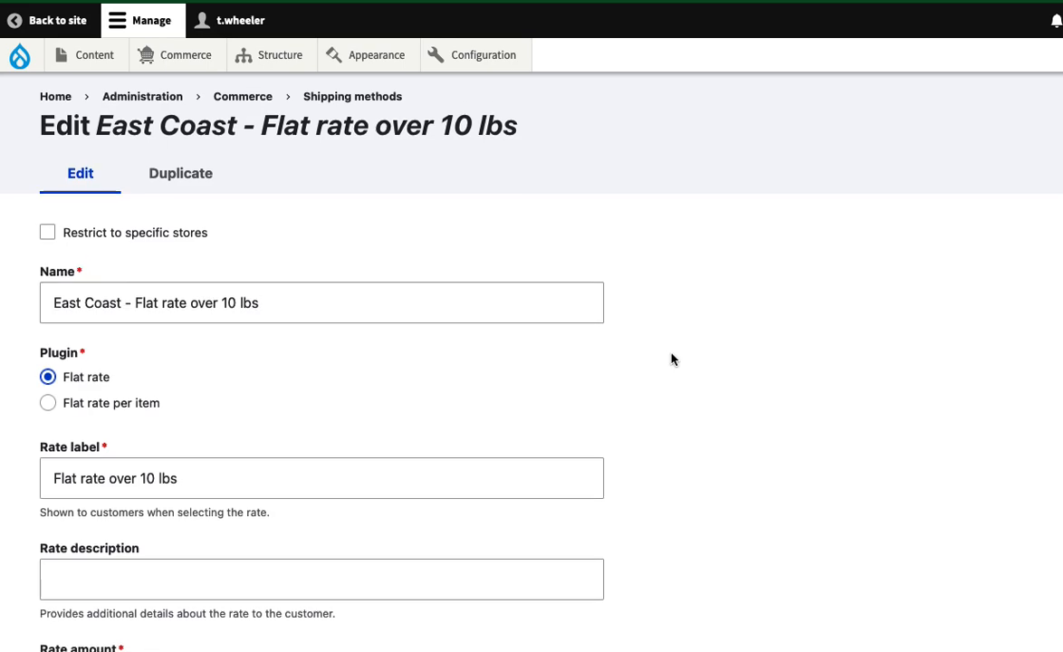
scroll(673, 360, down, 1)
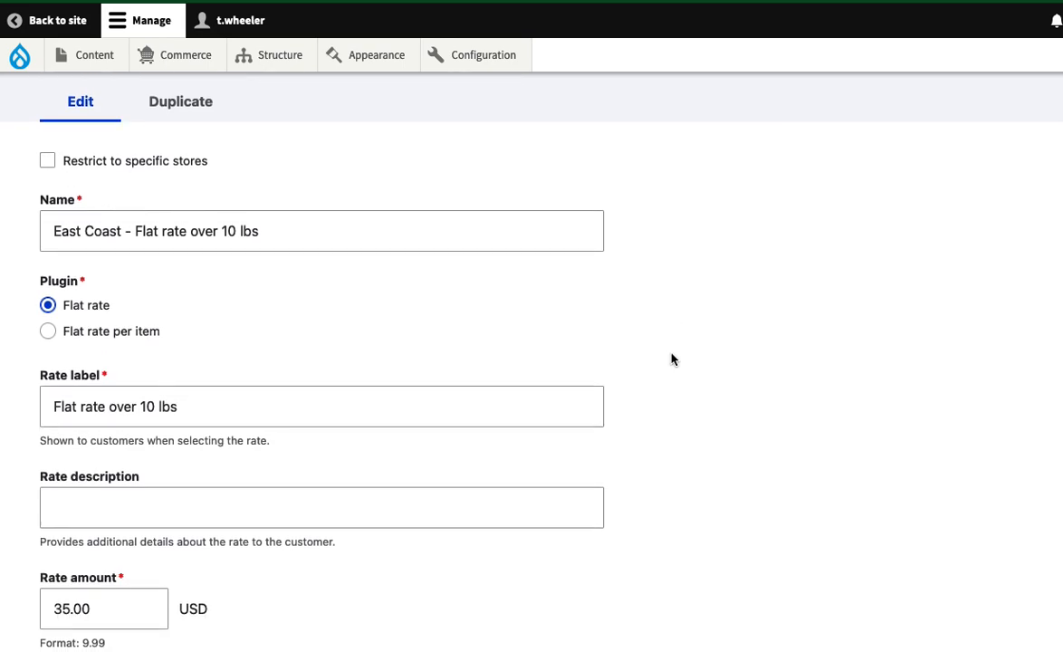
click(242, 232)
drag(56, 233, 286, 234)
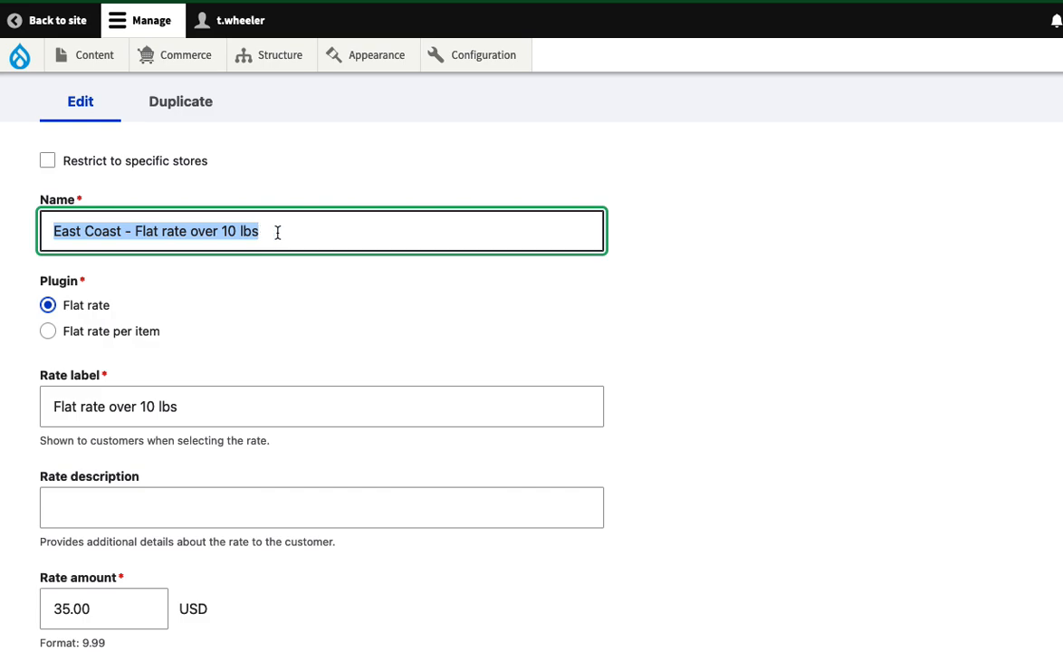
click(290, 242)
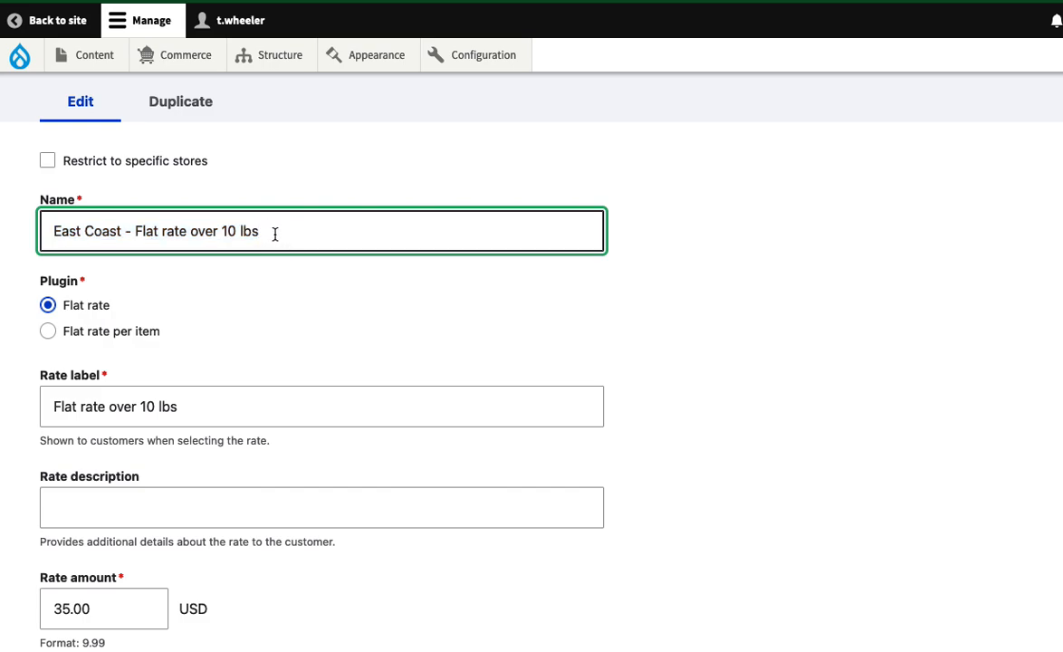
scroll(276, 299, down, 3)
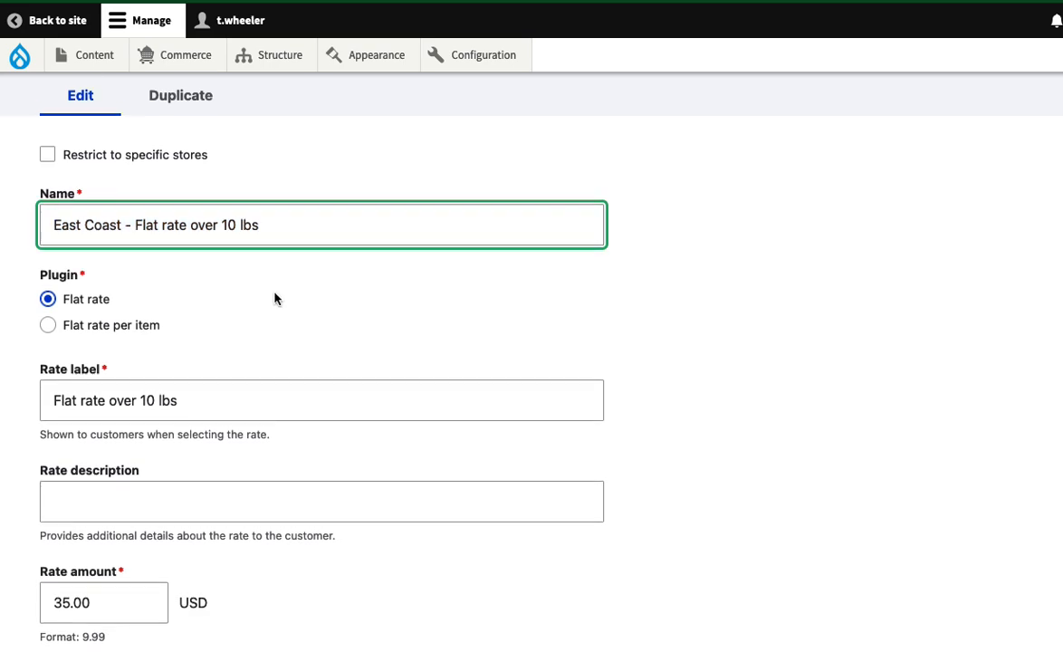
drag(203, 304, 47, 303)
click(145, 306)
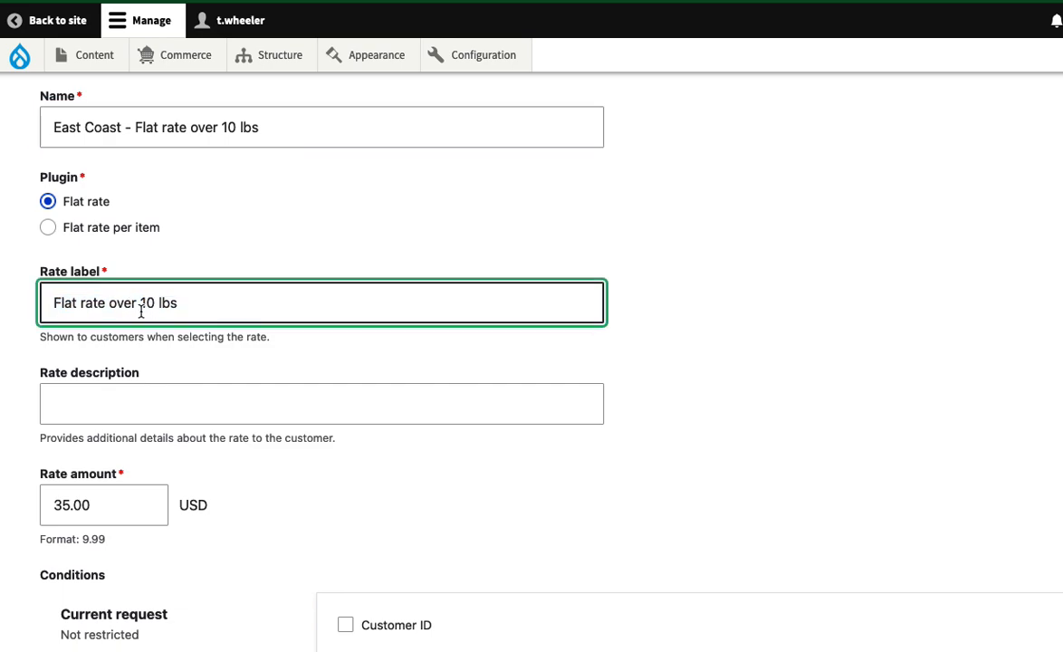
click(78, 402)
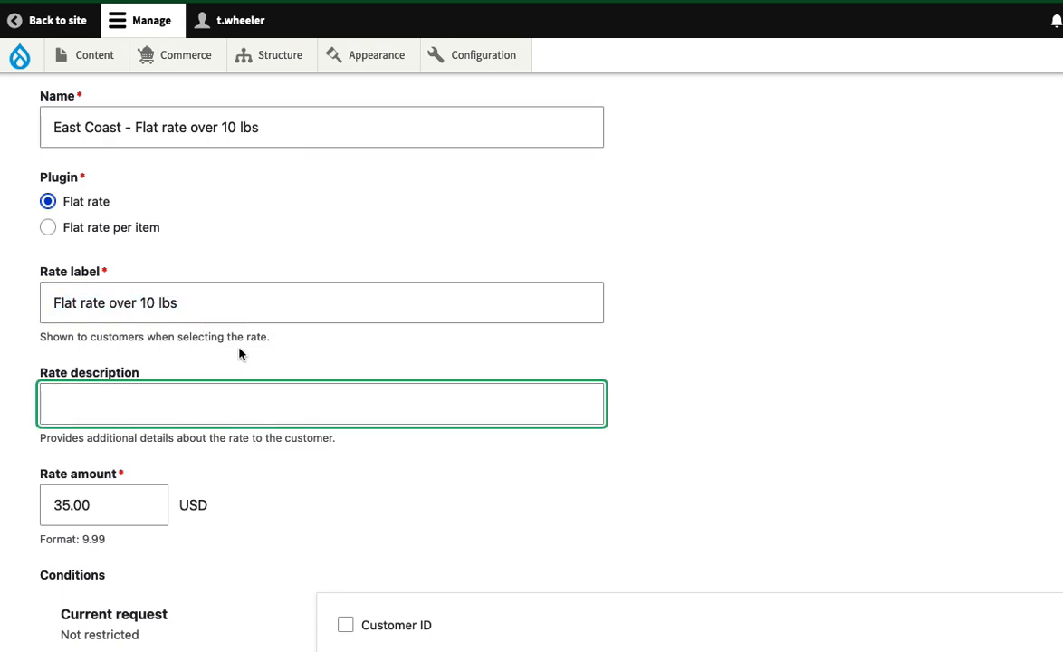
Compare the description text under the checkout's shipping method with the shipping method's Rate description field
scroll(242, 348, down, 2)
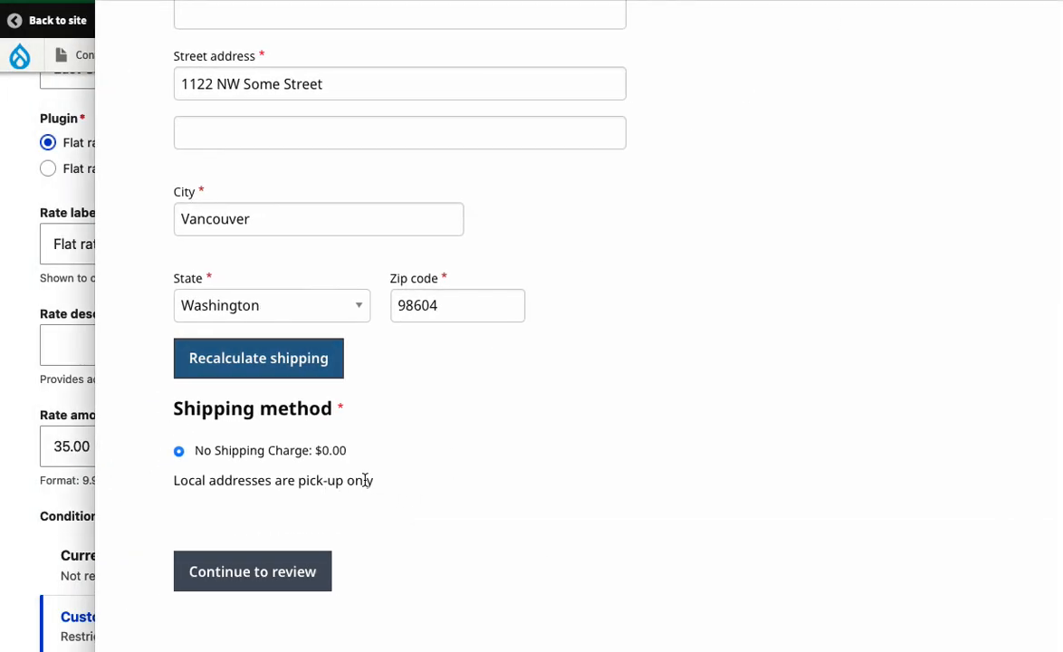
drag(365, 480, 171, 480)
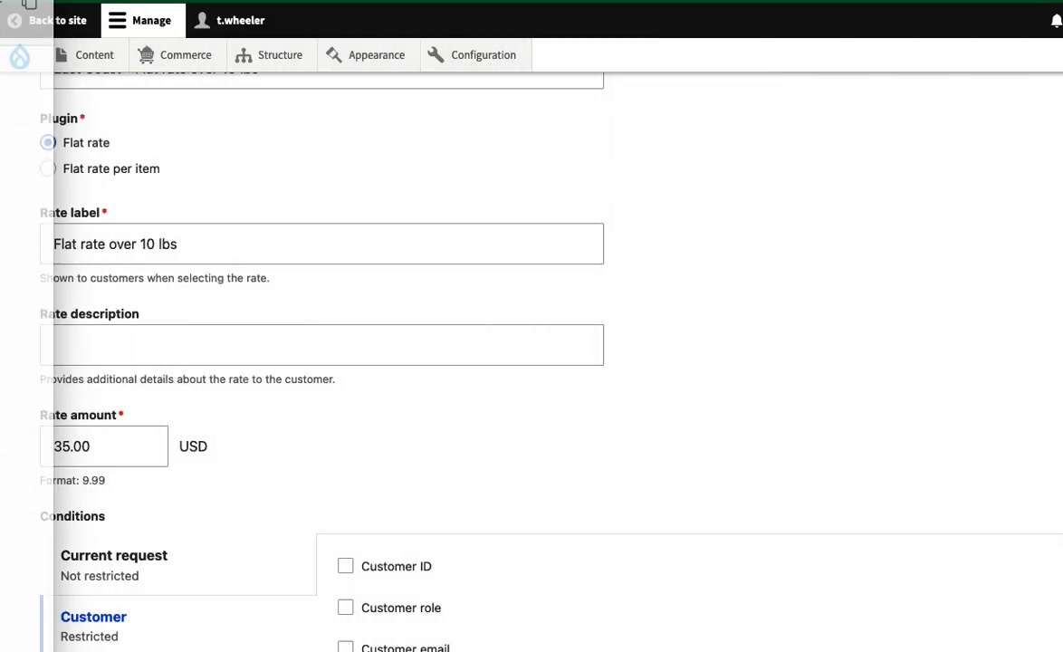
click(64, 347)
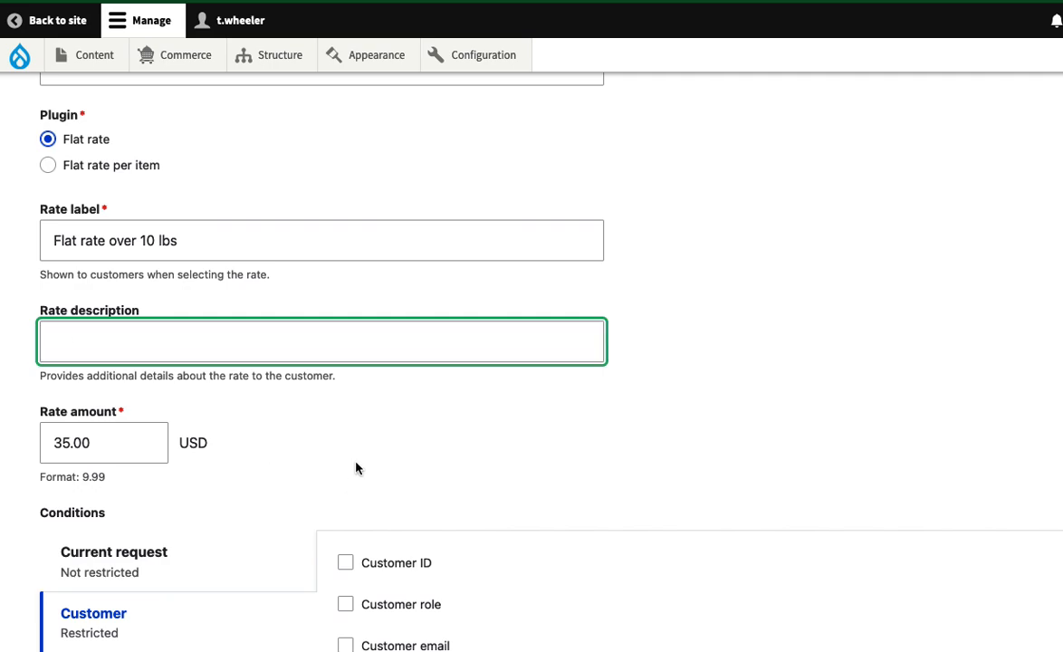
Examine the East Coast shipping method's rate amount and its customer conditions
scroll(335, 448, down, 1)
scroll(335, 448, down, 1)
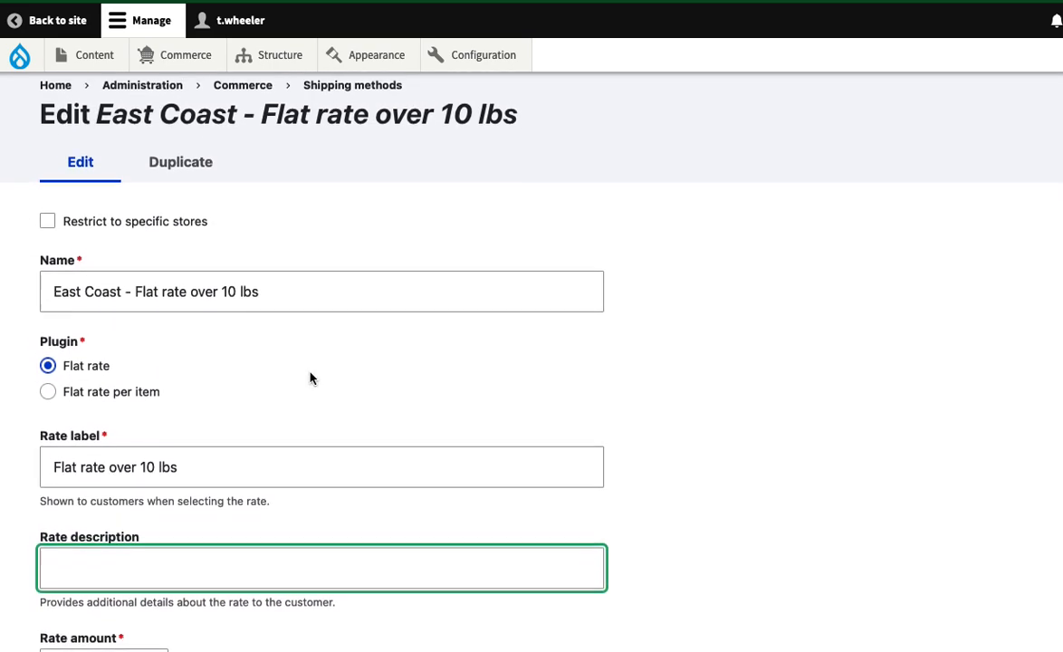
scroll(310, 375, down, 5)
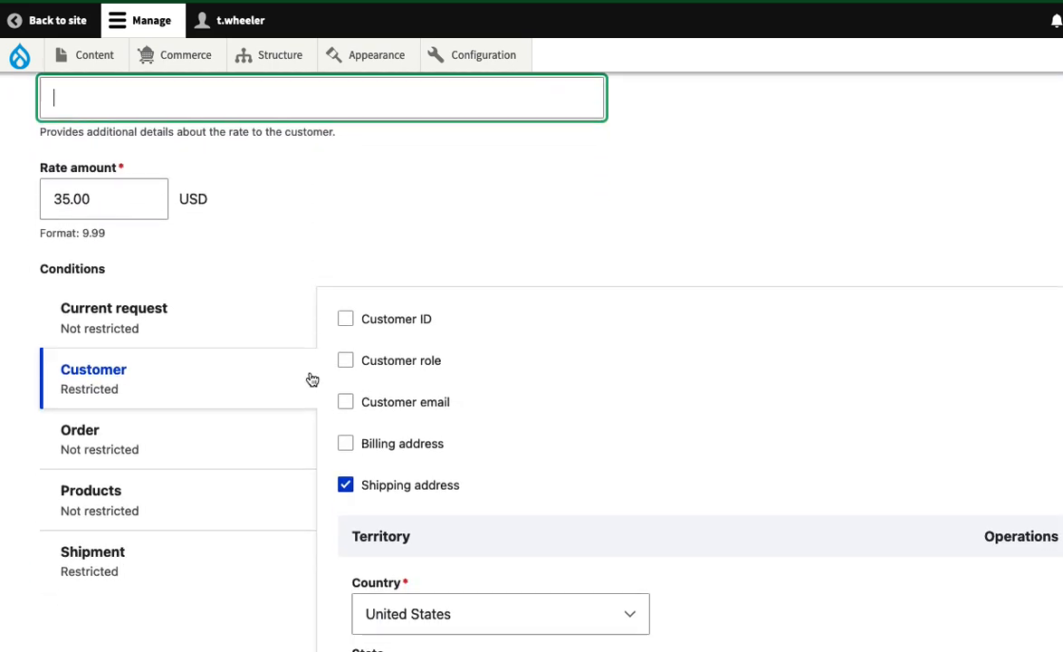
Examine the territory and postal code limits in the East Coast method's shipping address condition
scroll(311, 376, down, 4)
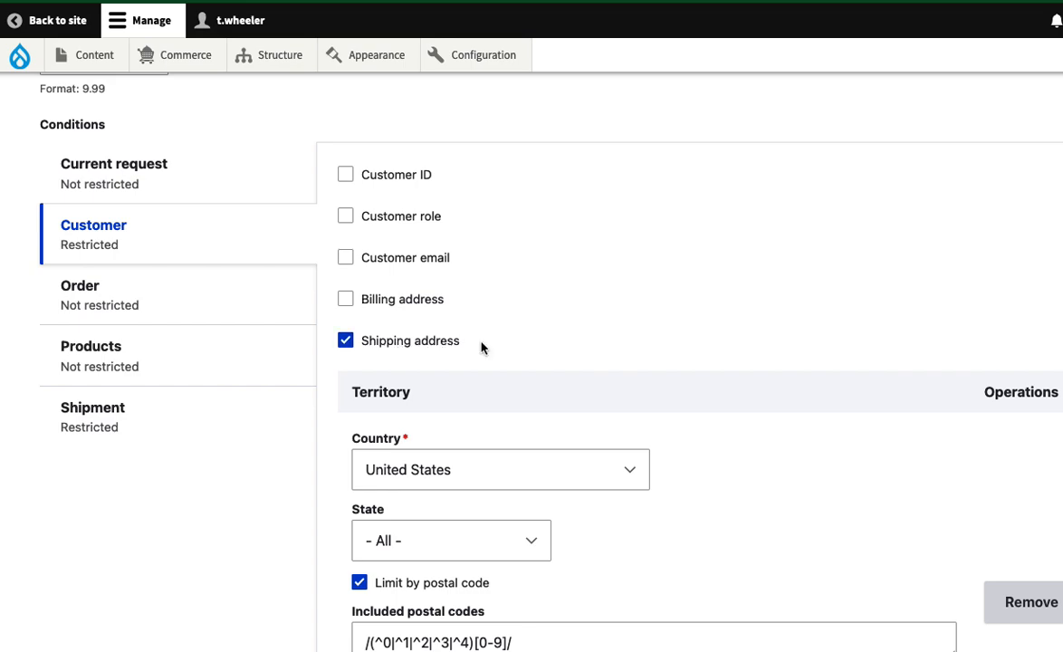
scroll(481, 347, down, 5)
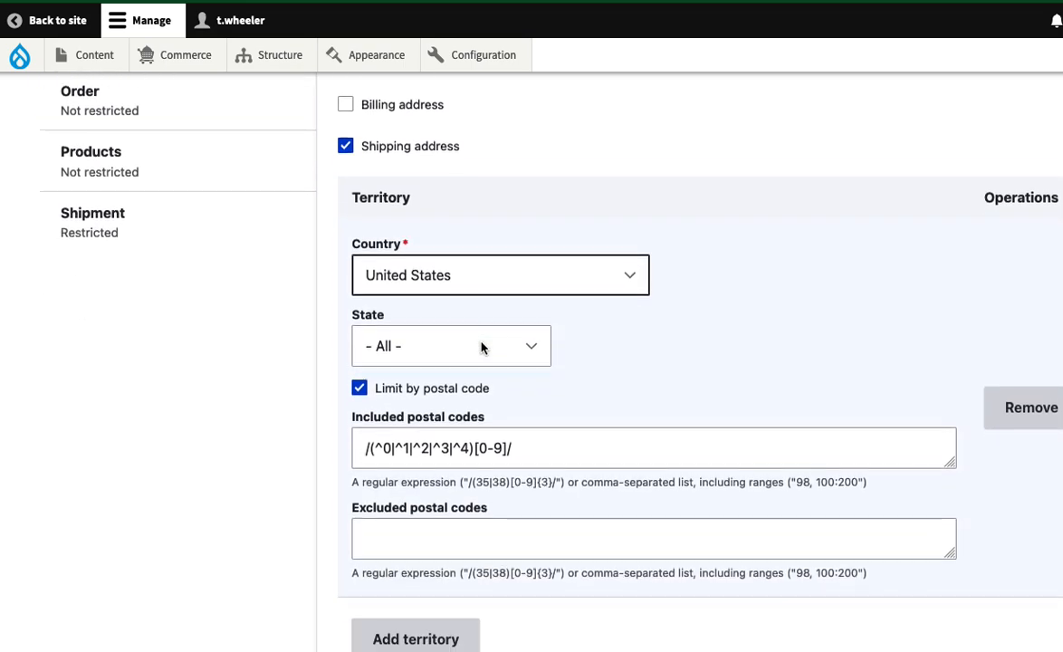
scroll(481, 347, down, 1)
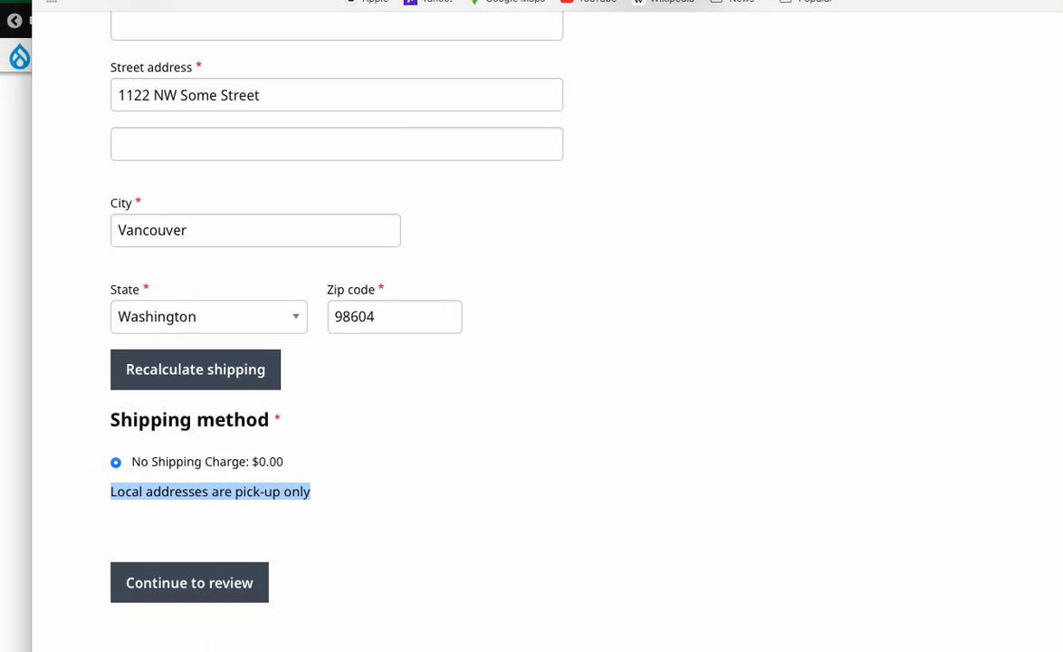
Switch to the checkout page and review the Vancouver shipping address and the shipping method offered for it
click(277, 478)
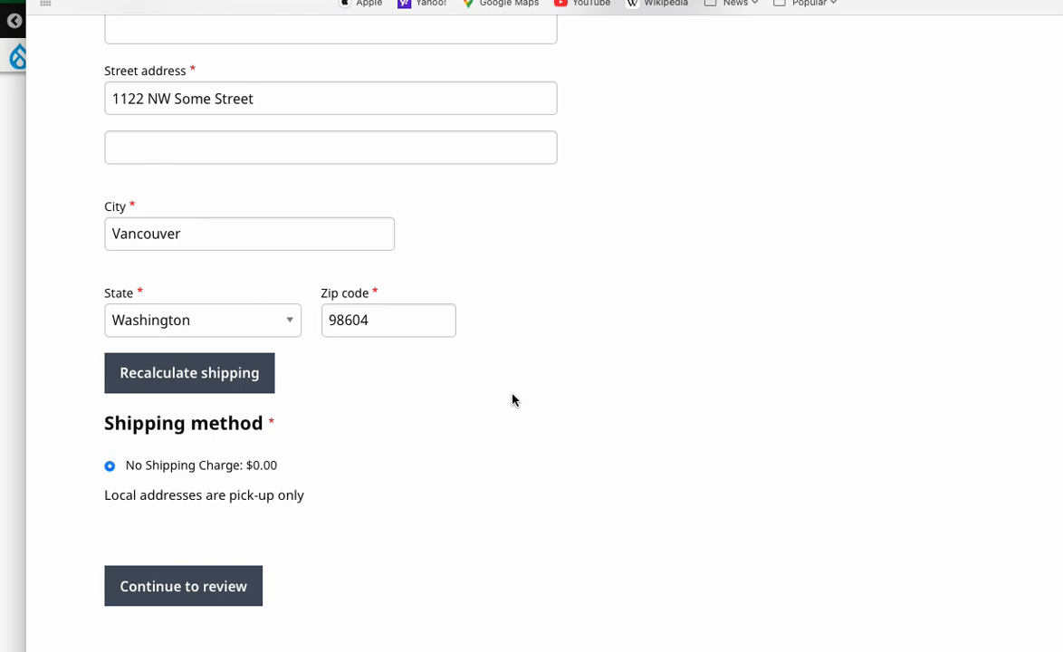
scroll(512, 402, up, 10)
scroll(510, 402, down, 10)
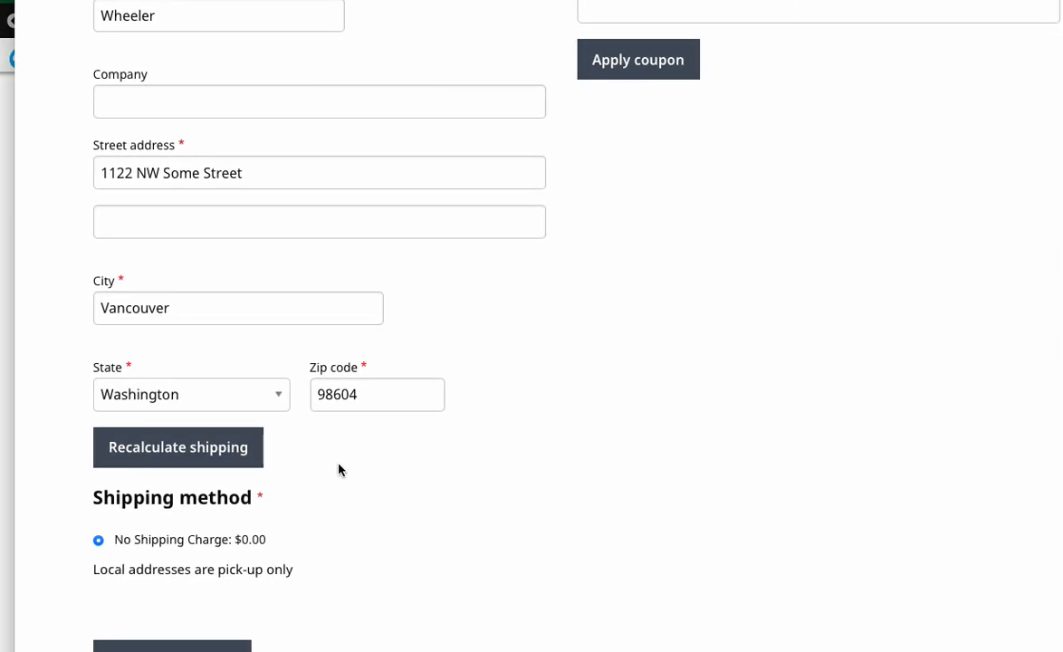
scroll(339, 469, down, 3)
drag(115, 404, 283, 405)
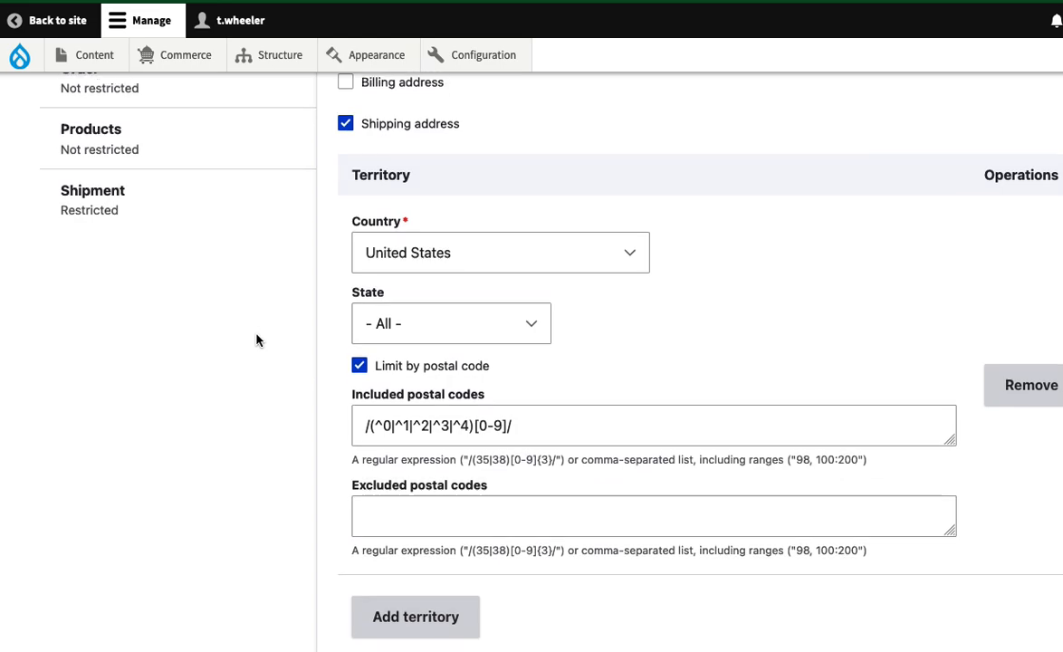
Return to the East Coast shipping method and examine the Included postal codes regular expression and its format hint
scroll(256, 341, up, 2)
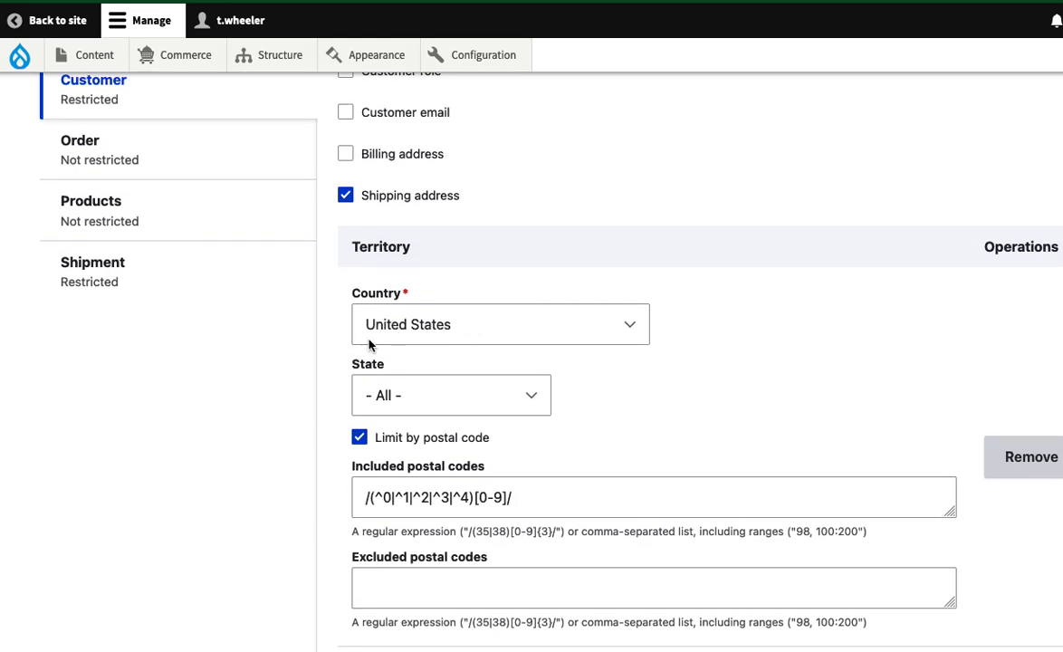
scroll(299, 435, down, 2)
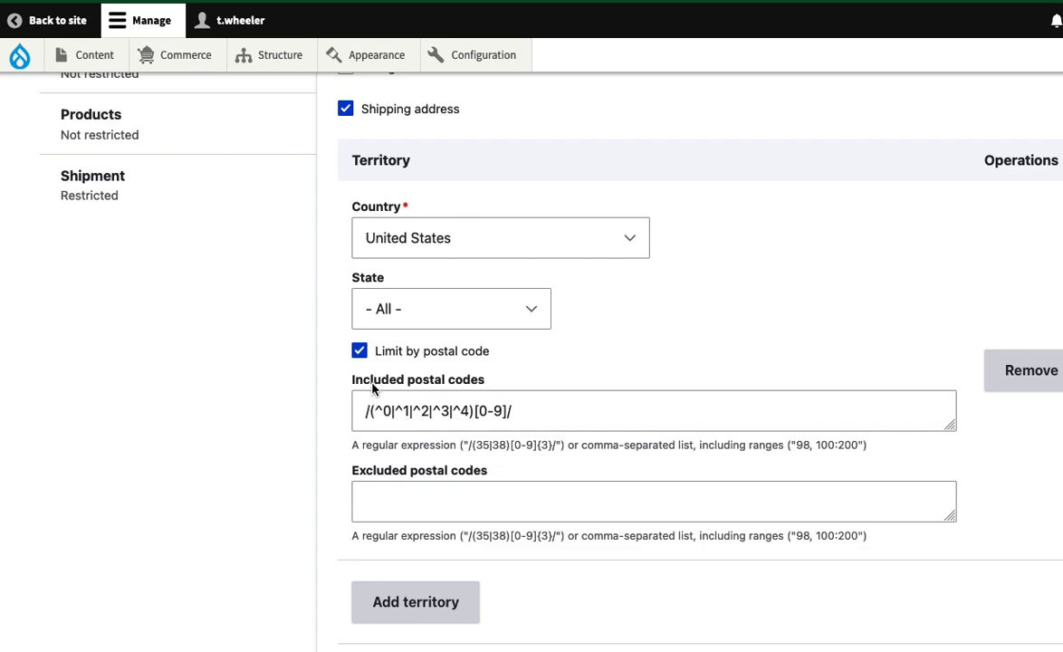
drag(363, 413, 500, 413)
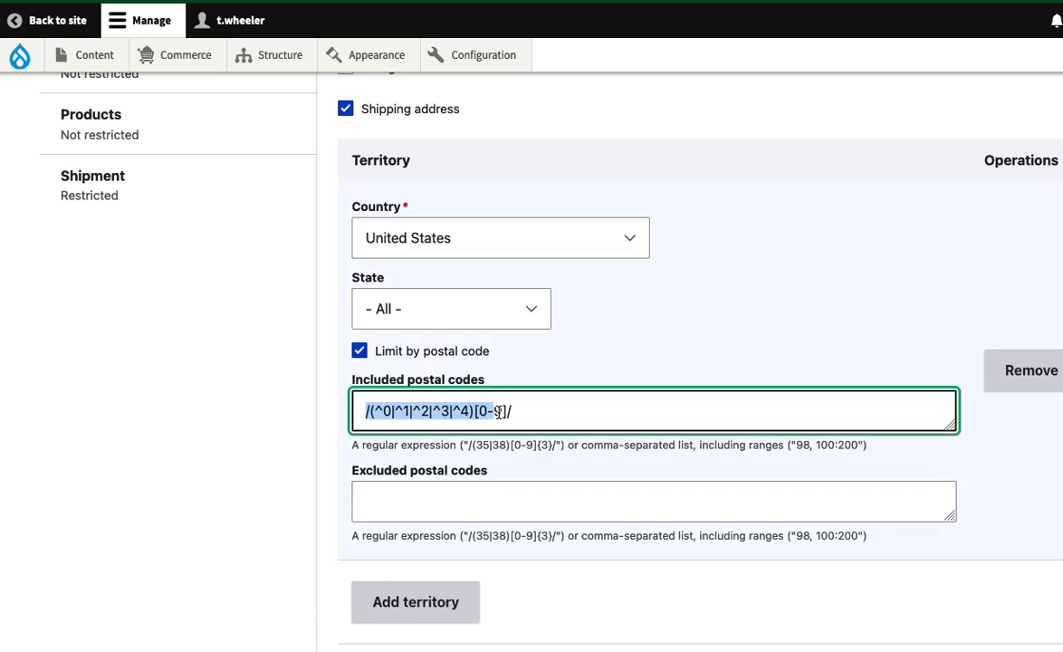
click(517, 414)
drag(360, 445, 562, 445)
click(522, 414)
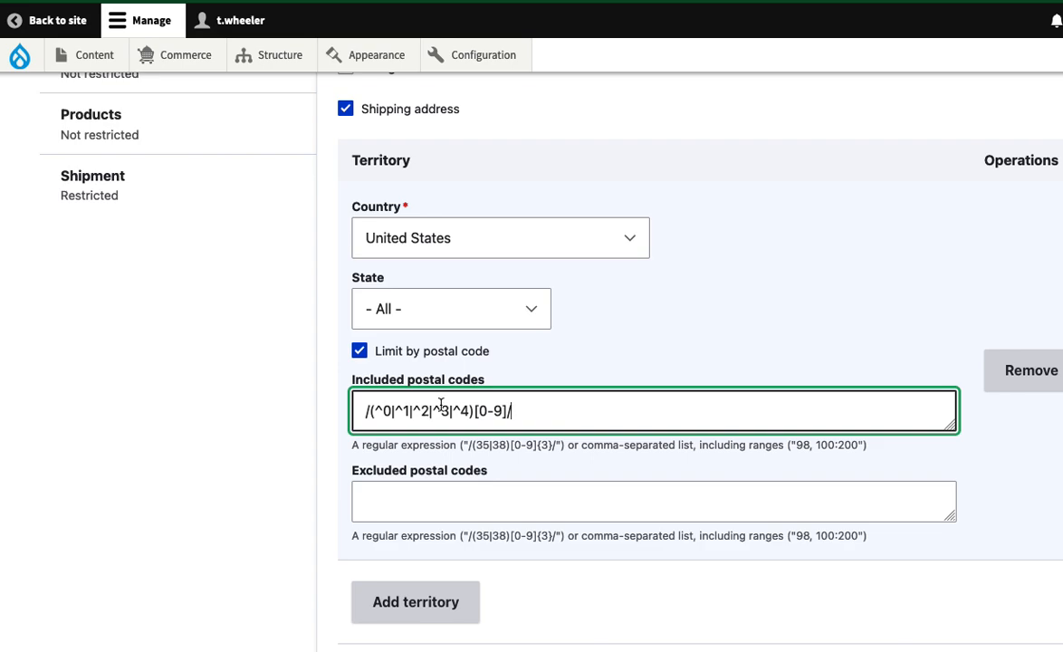
drag(481, 411, 505, 413)
click(479, 414)
click(274, 427)
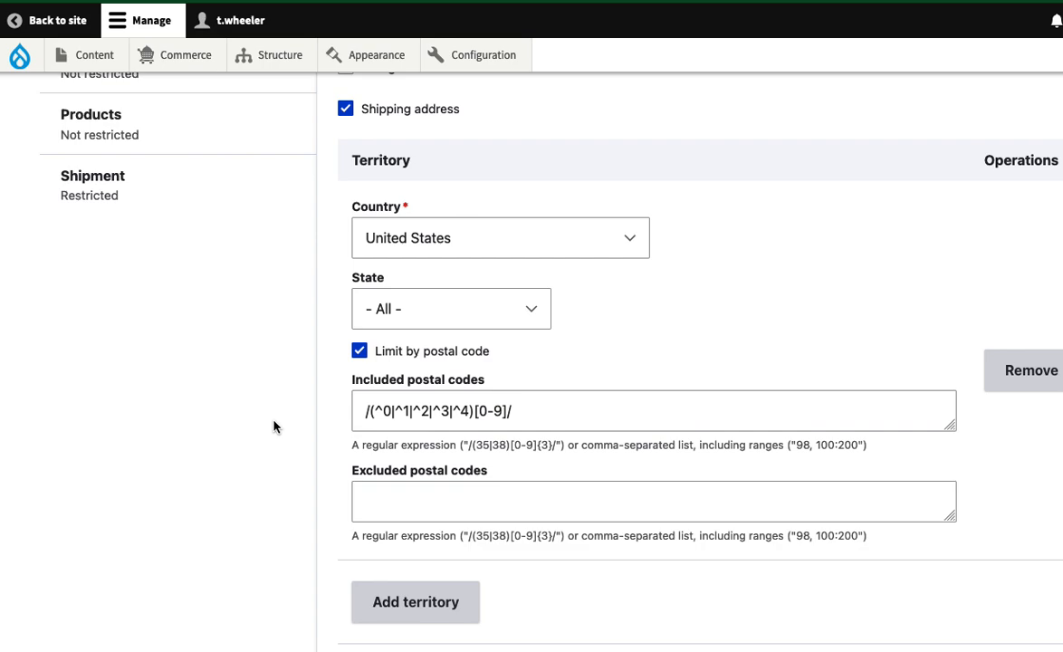
Review the East Coast method's remaining settings, including Excluded postal codes, Negate, condition operator, rate label and rate amount
scroll(275, 427, down, 3)
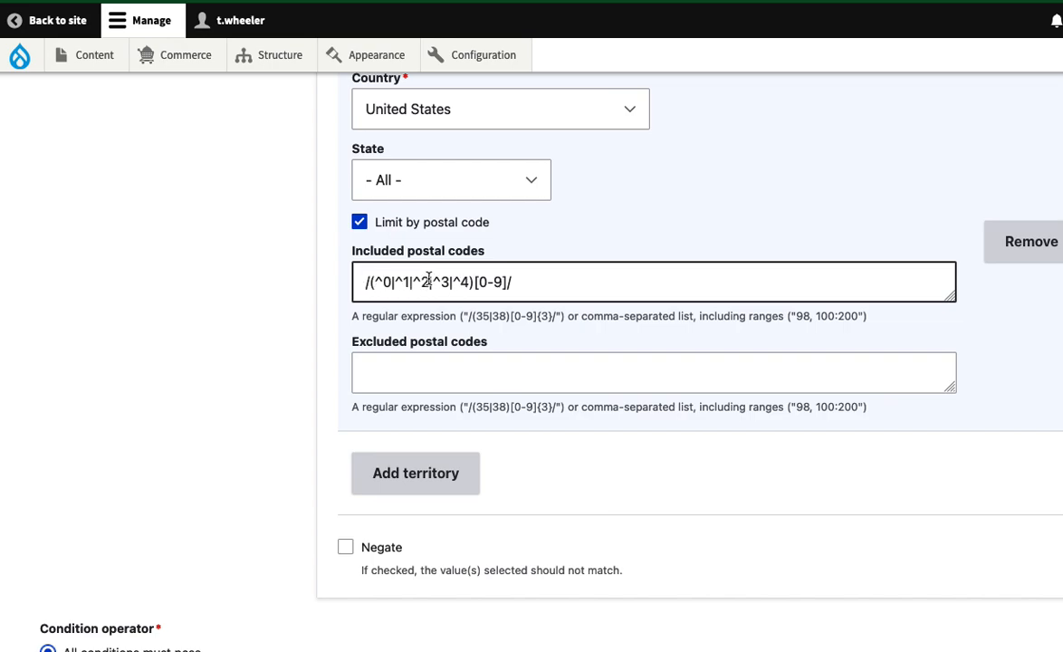
scroll(284, 366, down, 3)
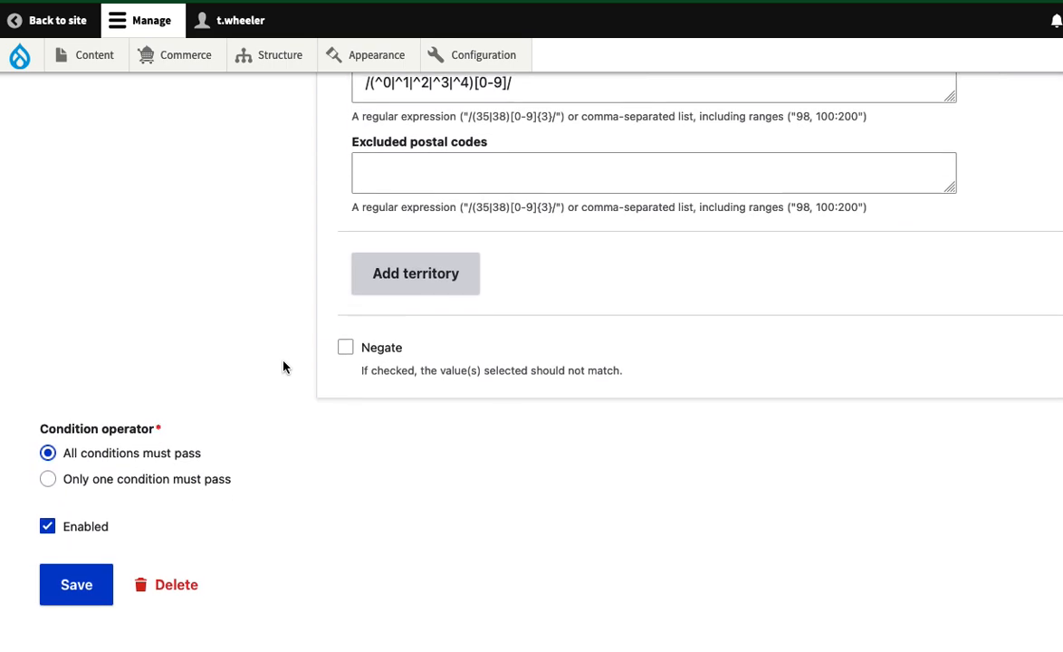
scroll(283, 366, up, 5)
scroll(284, 366, up, 1)
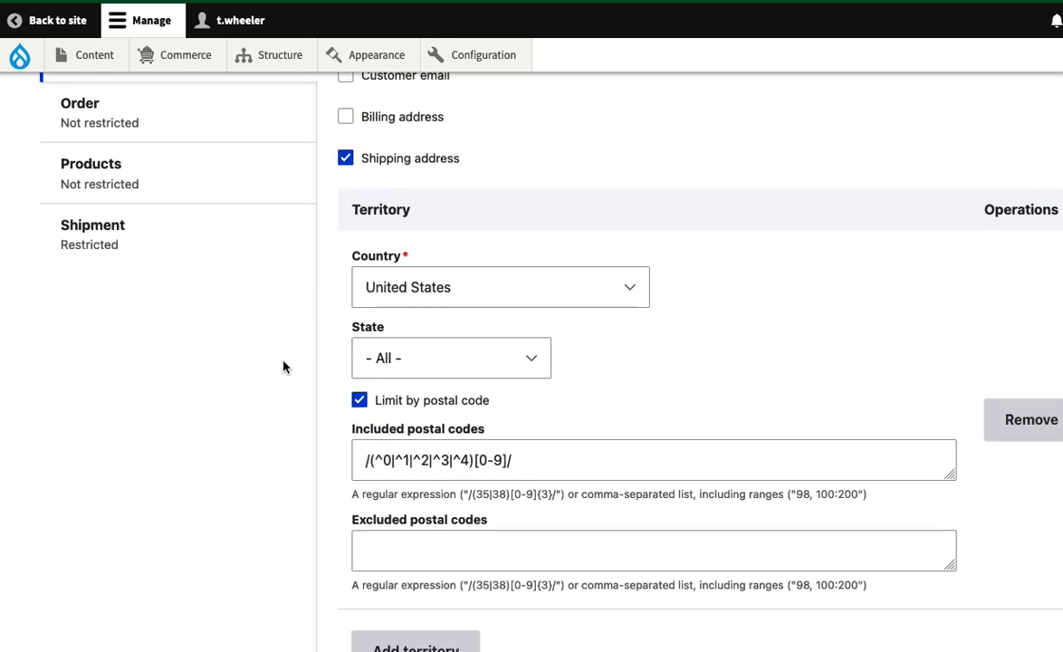
scroll(283, 366, up, 1)
scroll(266, 430, up, 10)
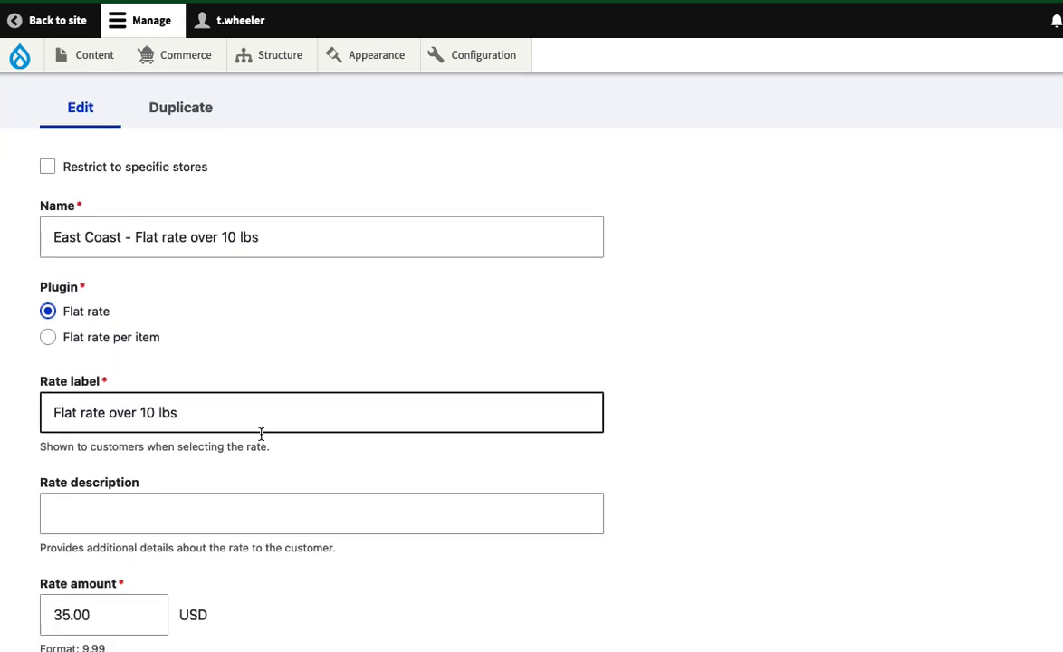
scroll(261, 438, down, 7)
scroll(226, 524, down, 2)
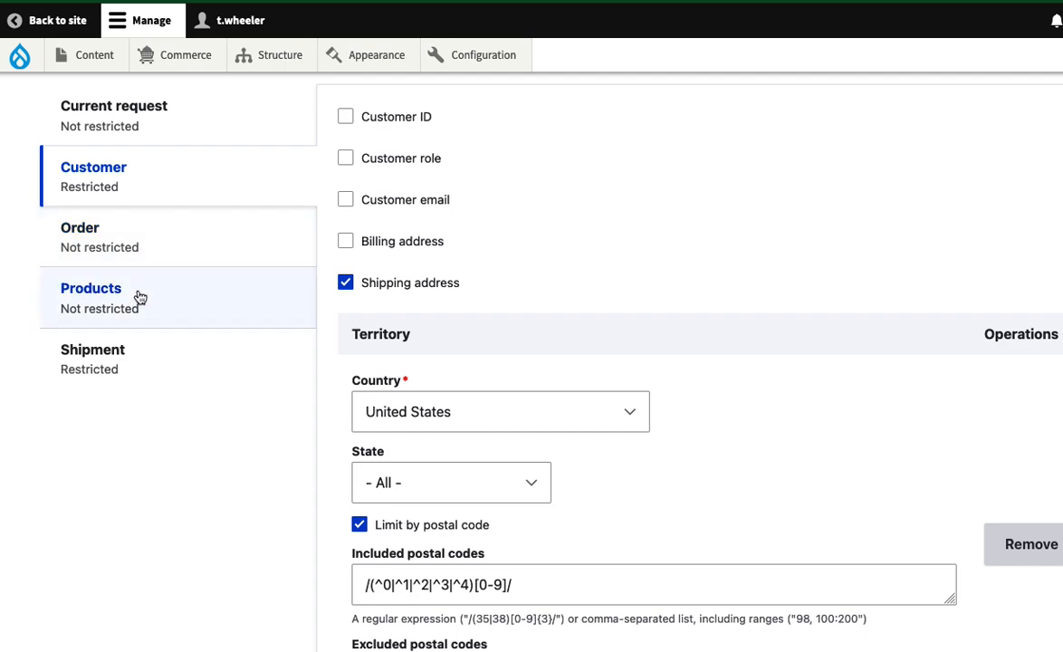
scroll(150, 372, down, 4)
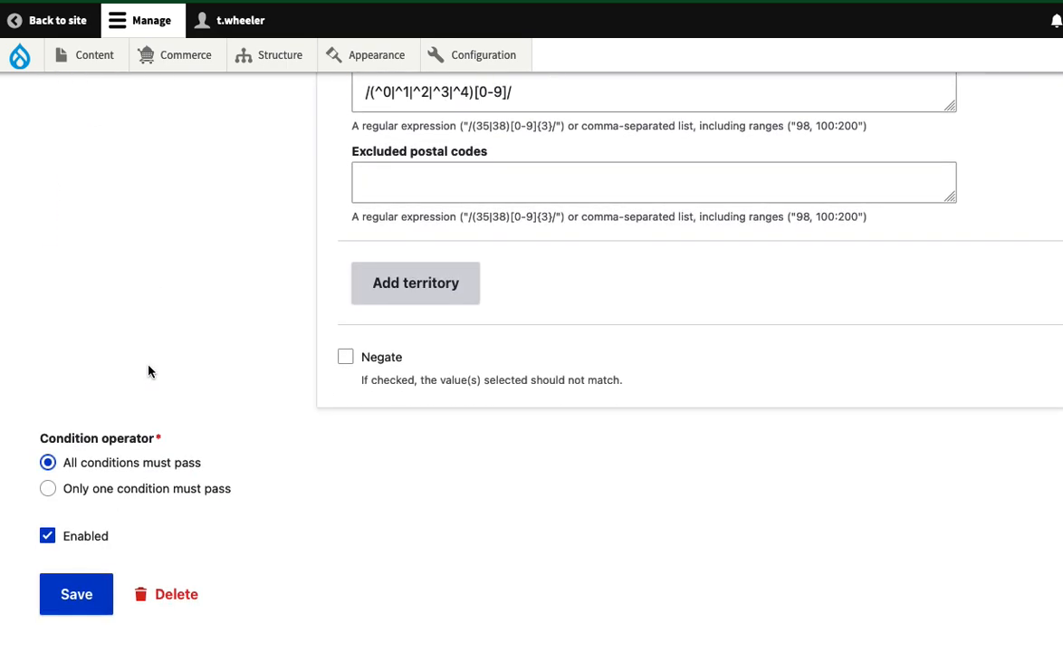
scroll(149, 372, up, 7)
scroll(151, 373, up, 3)
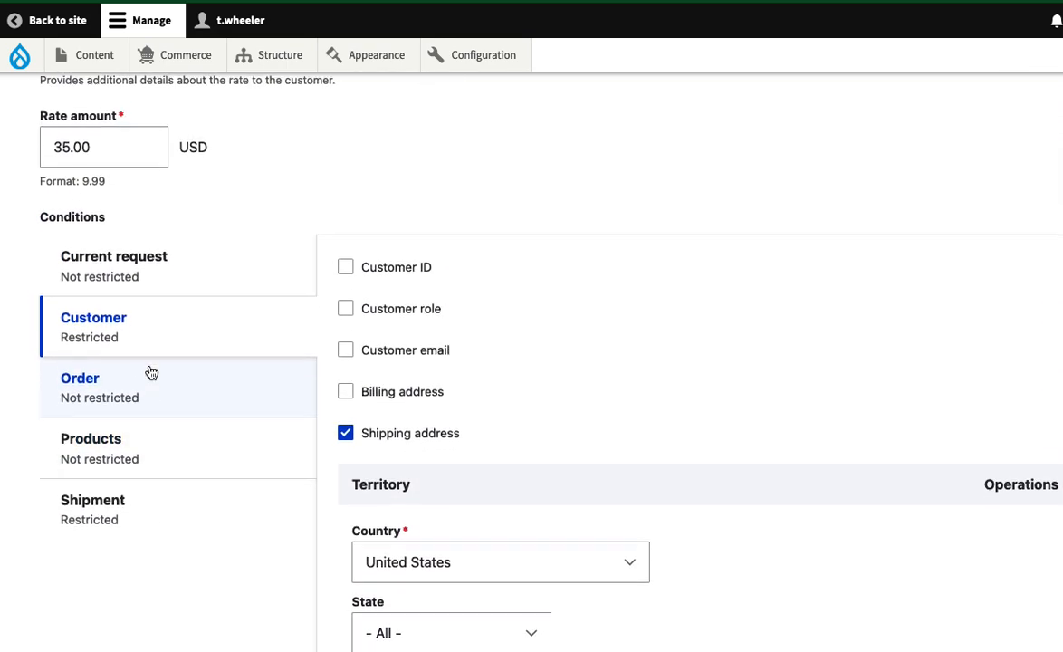
scroll(228, 279, down, 4)
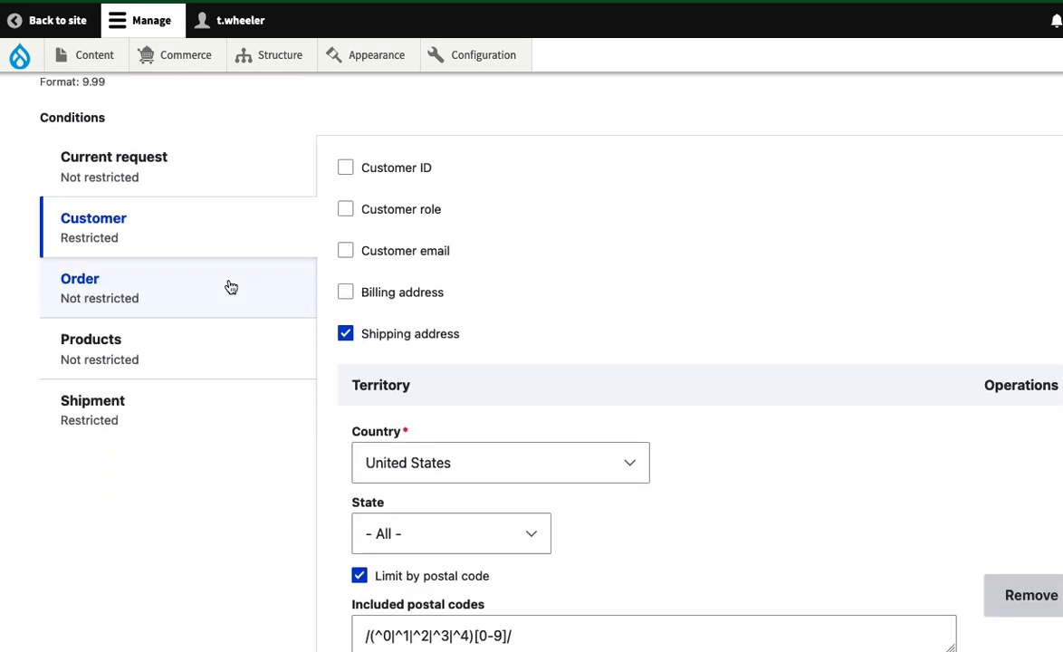
Look through the Order, Products, Current request and Customer condition groups of the East Coast method
click(167, 288)
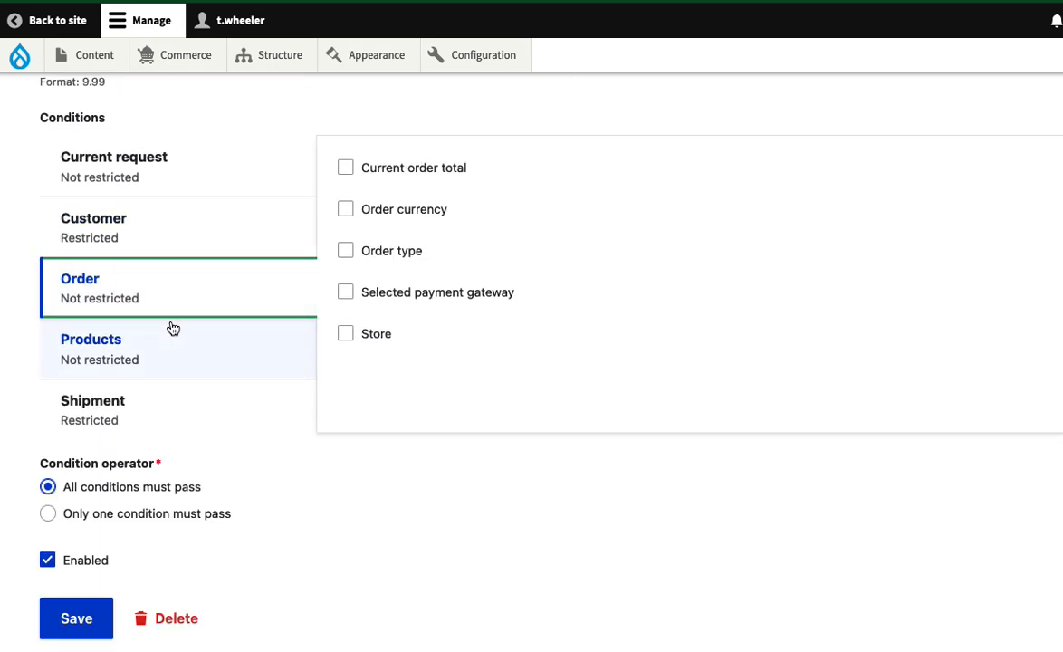
click(152, 346)
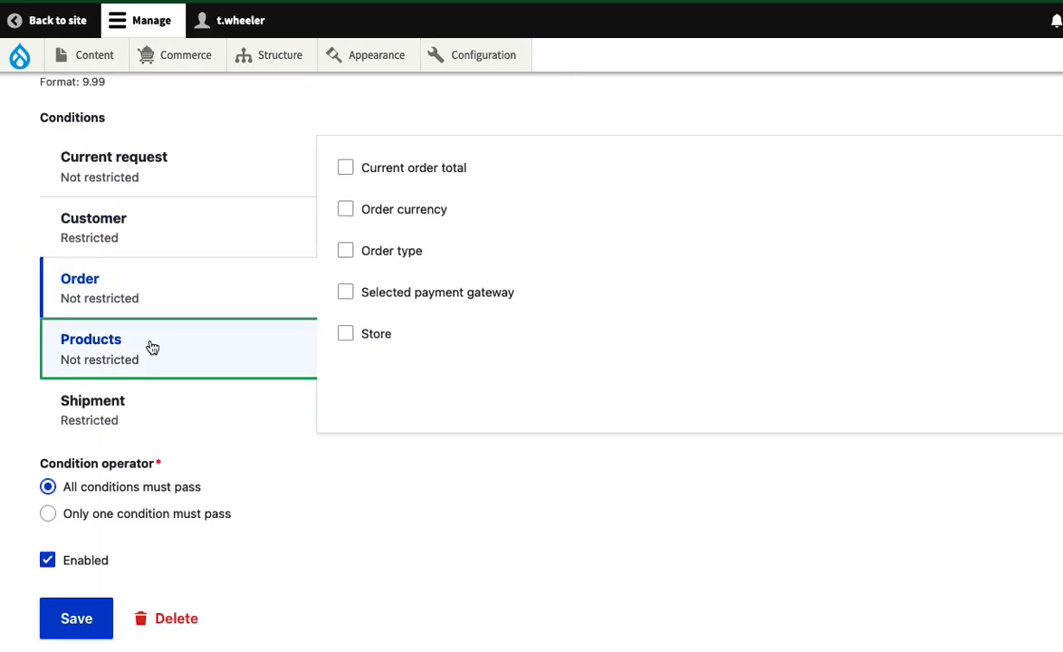
click(145, 165)
click(170, 239)
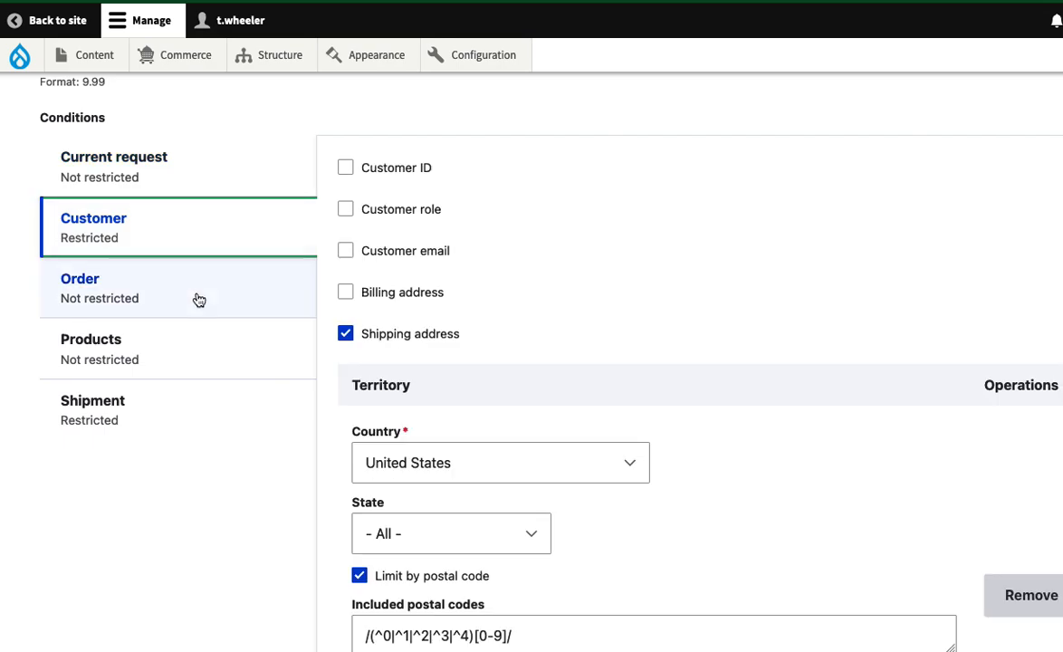
Examine the East Coast method's Shipment weight condition together with its condition operator
click(146, 407)
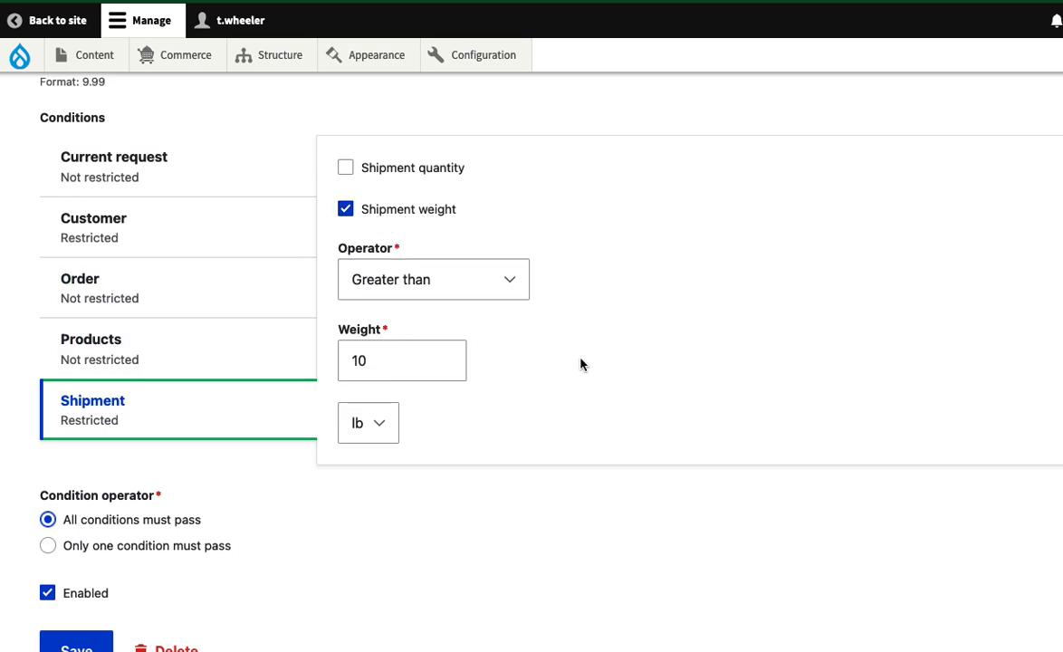
scroll(579, 361, down, 2)
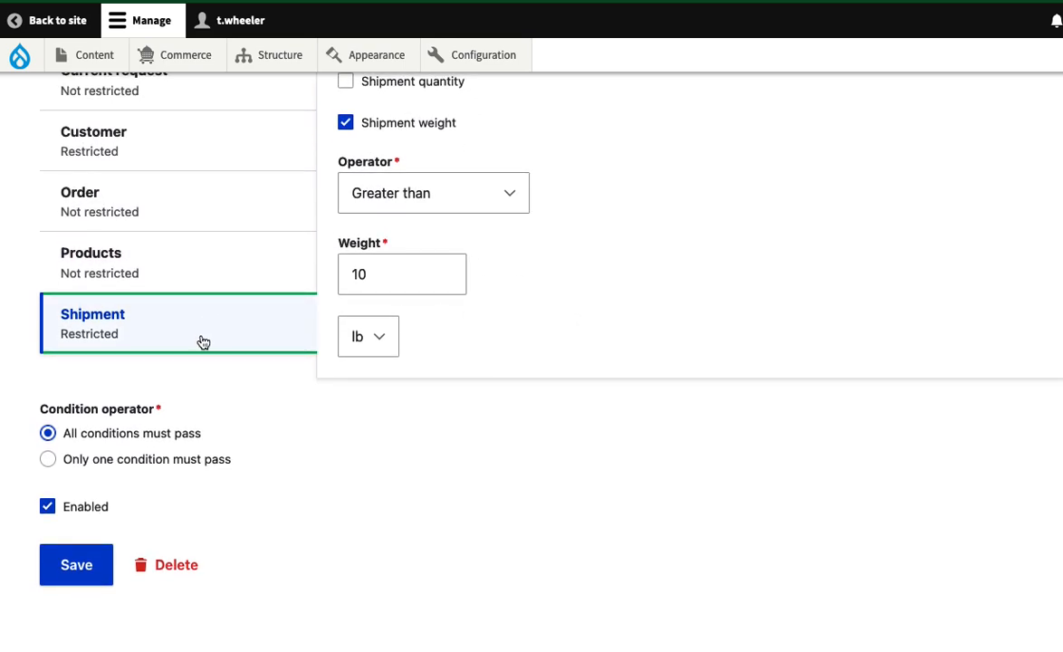
scroll(202, 334, up, 3)
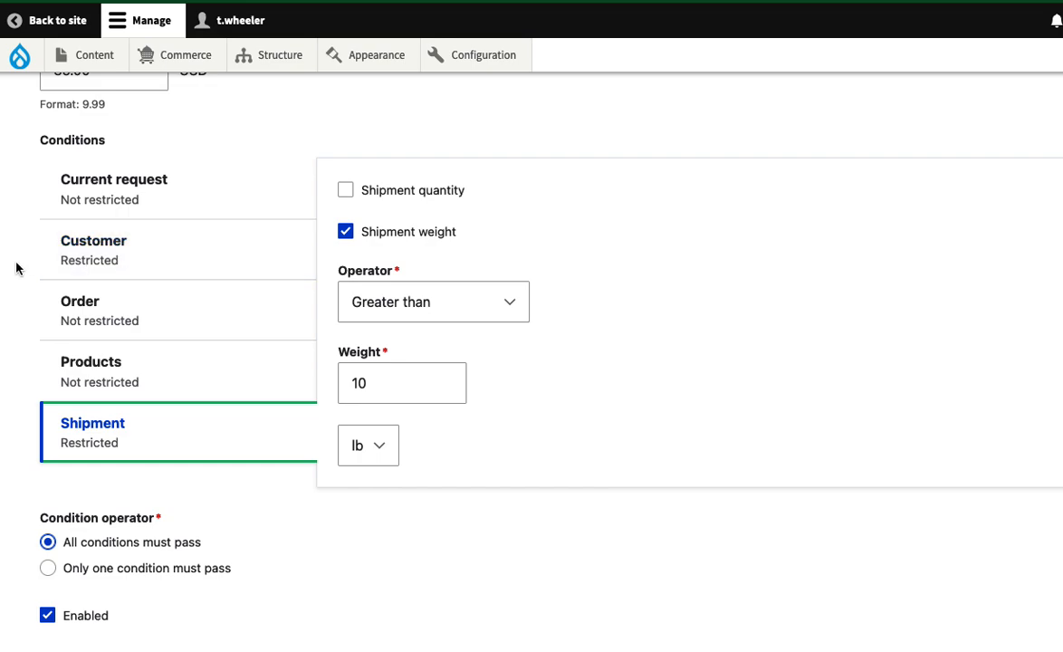
scroll(16, 268, down, 2)
scroll(13, 282, up, 5)
scroll(12, 281, up, 5)
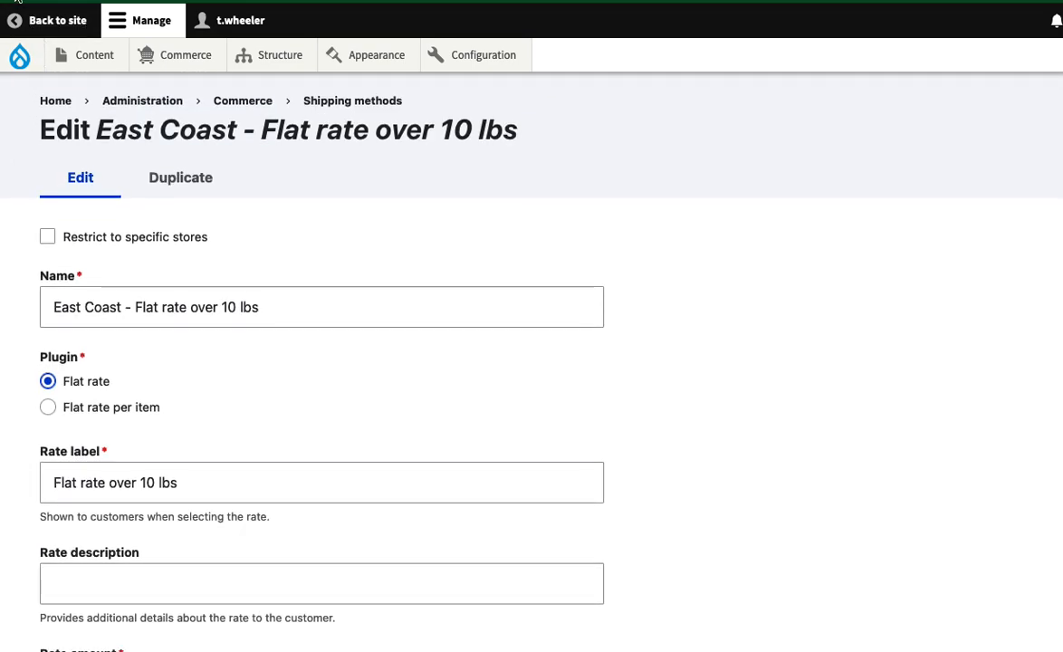
Go back to the shipping methods list, open Midwest - Flat rate over 10 lbs for editing and review its rate amount
click(23, 1)
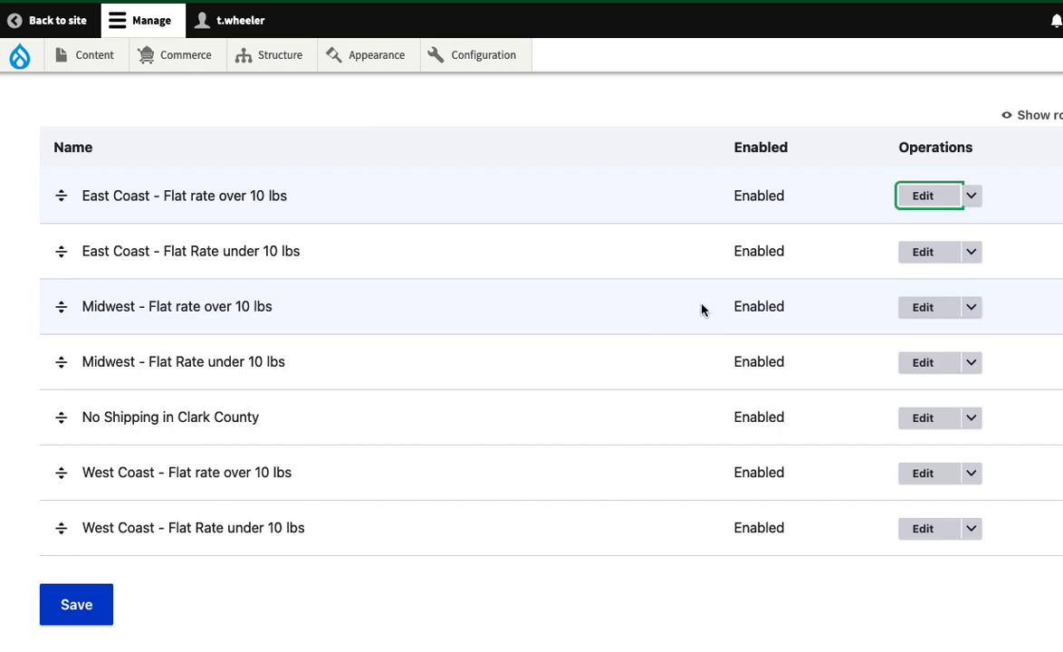
click(933, 309)
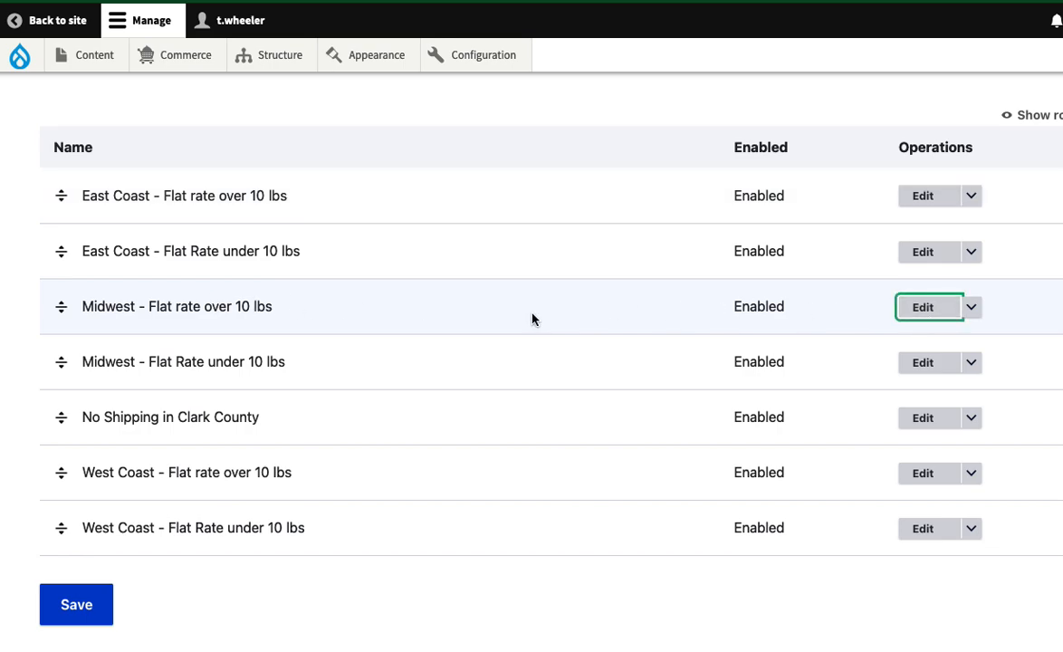
scroll(497, 319, down, 2)
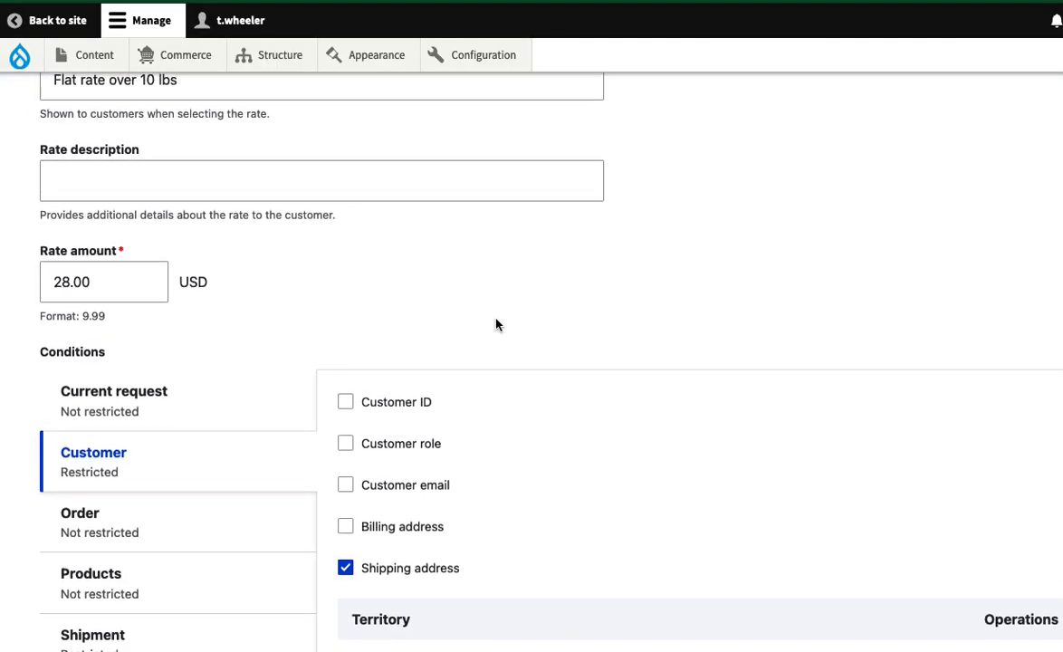
scroll(496, 319, up, 3)
scroll(497, 323, down, 2)
scroll(496, 324, down, 6)
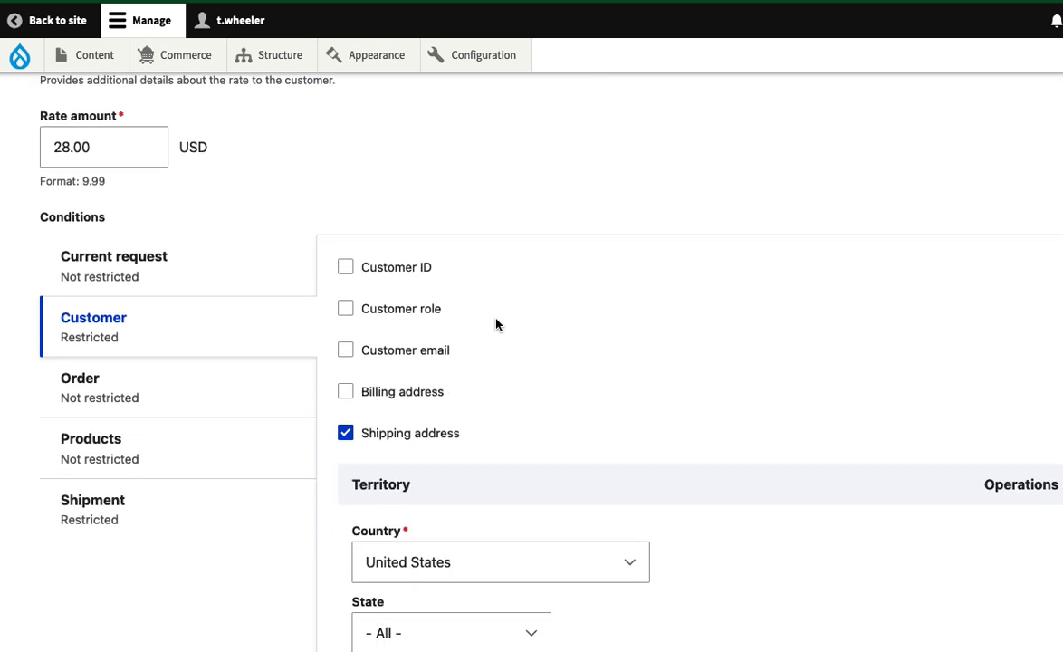
Examine the Midwest method's included postal codes and condition operator, and return to the shipping methods list
scroll(496, 323, down, 1)
click(384, 388)
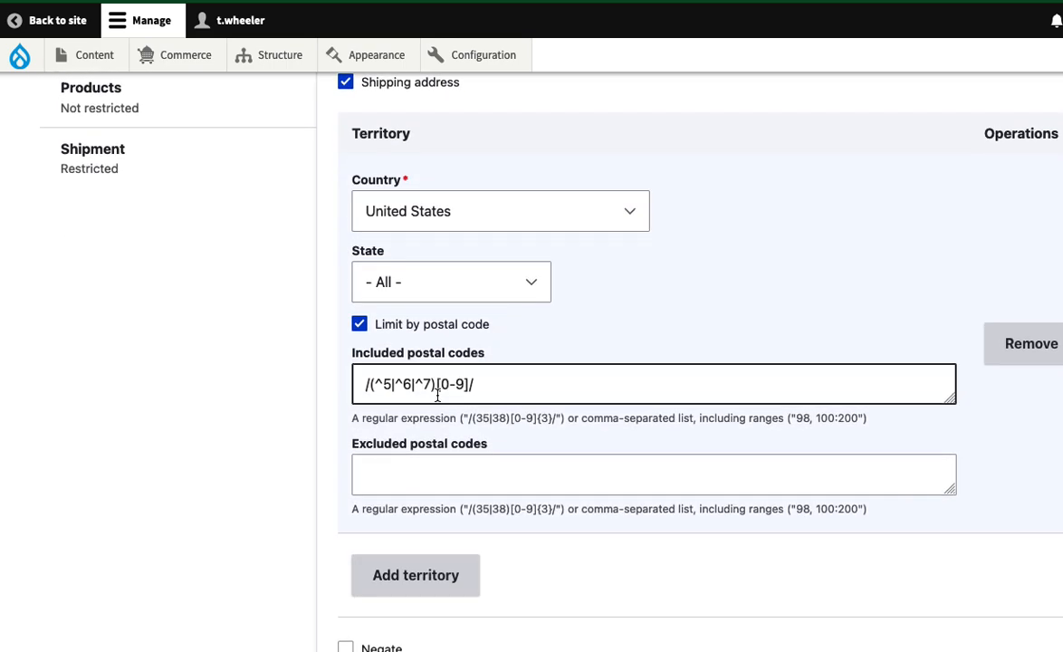
click(319, 388)
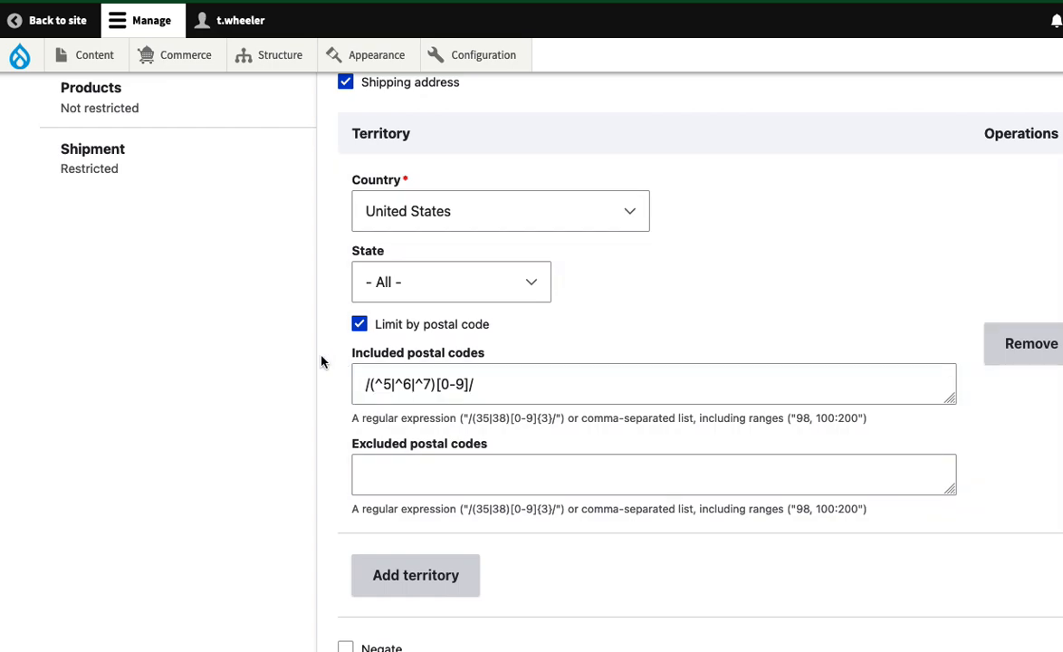
scroll(319, 362, down, 4)
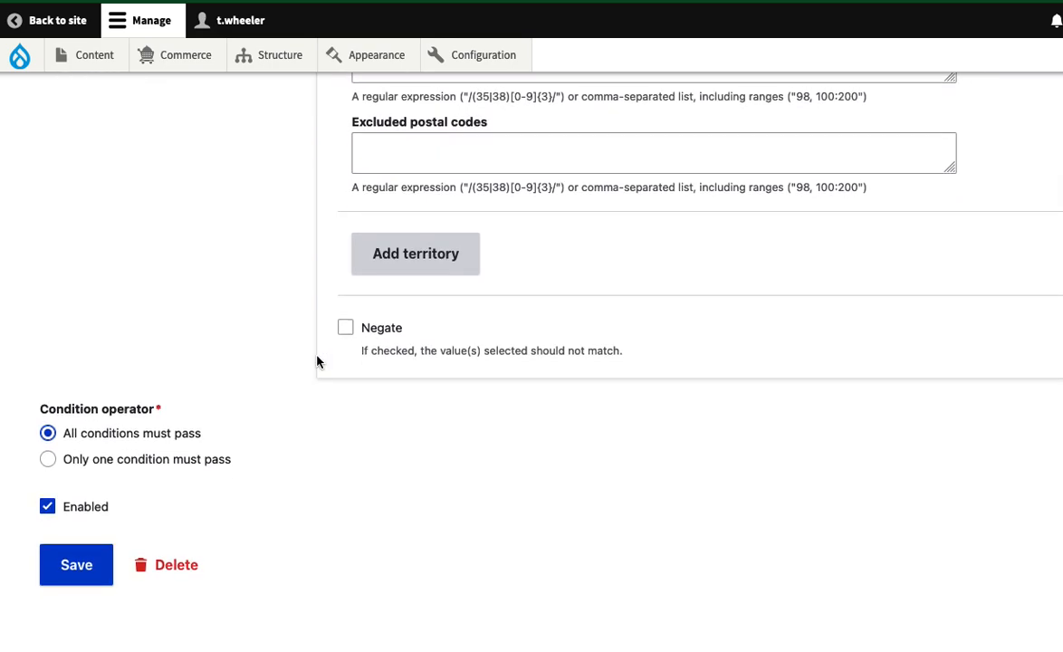
scroll(317, 362, up, 5)
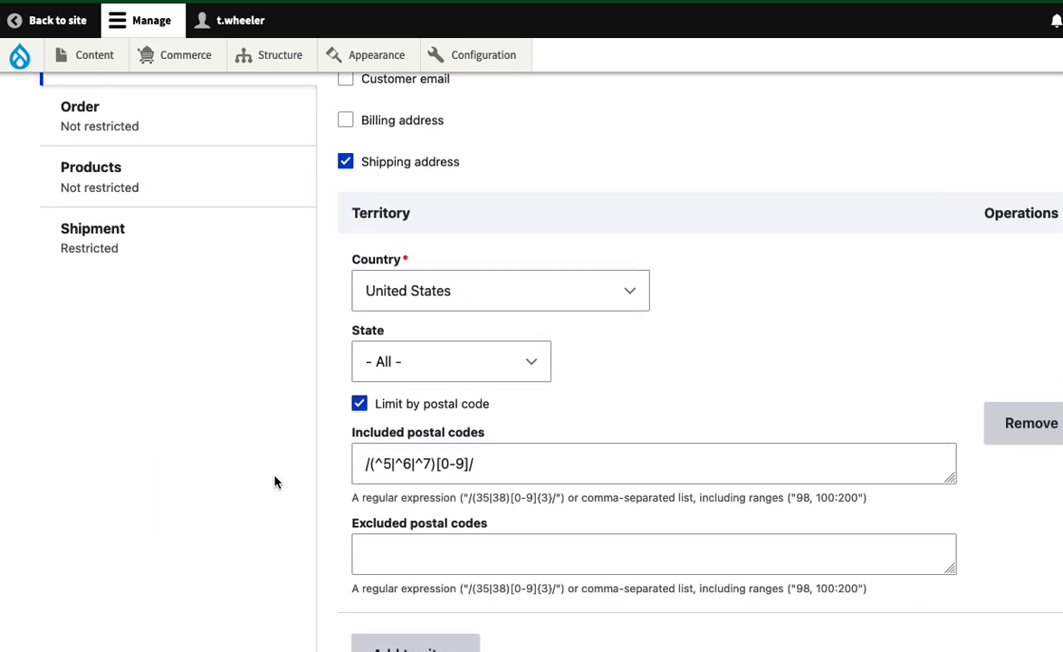
scroll(272, 490, up, 7)
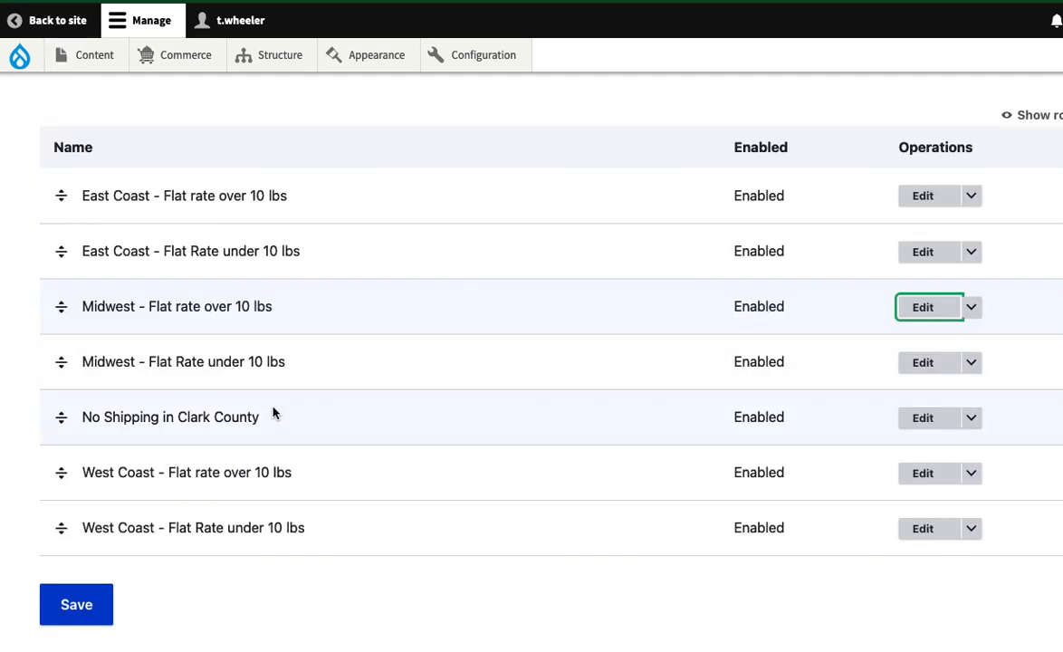
Open the No Shipping in Clark County method for editing and review its rate label, description and amount
click(923, 419)
scroll(614, 391, down, 5)
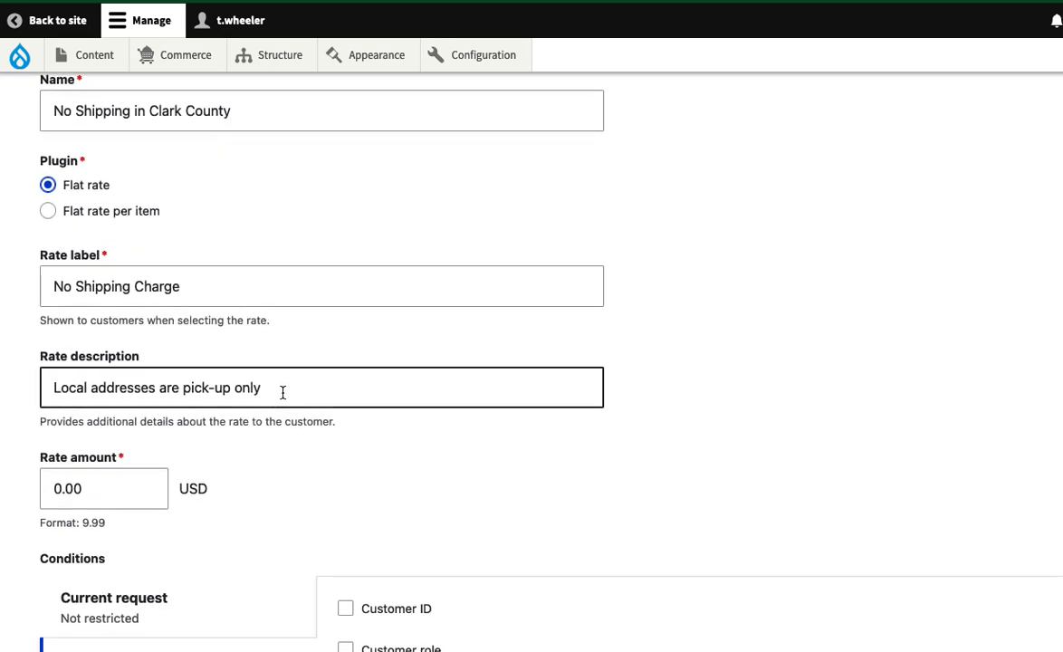
scroll(272, 435, down, 3)
scroll(304, 405, down, 9)
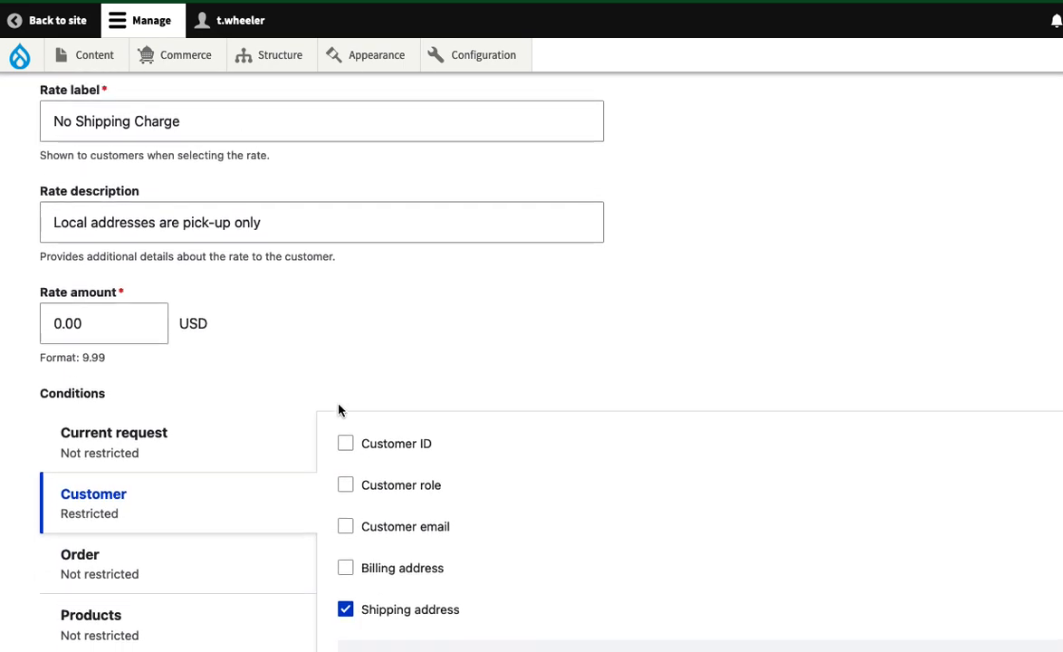
Enlarge the included postal codes field in the Clark County method's shipping address condition and examine the full list
scroll(530, 407, down, 7)
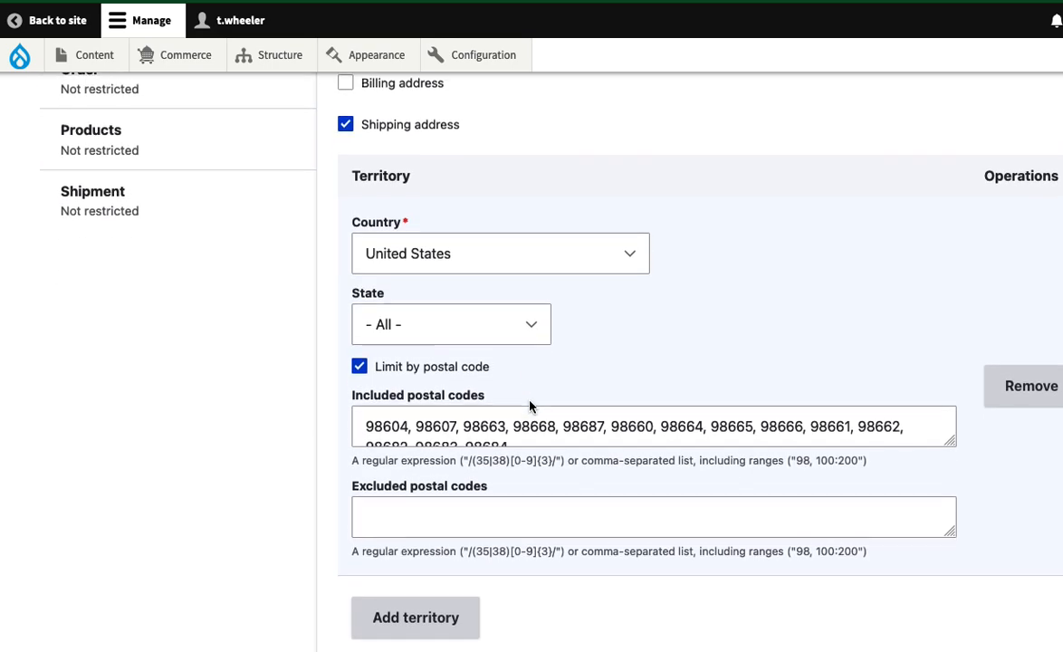
drag(951, 369, 945, 408)
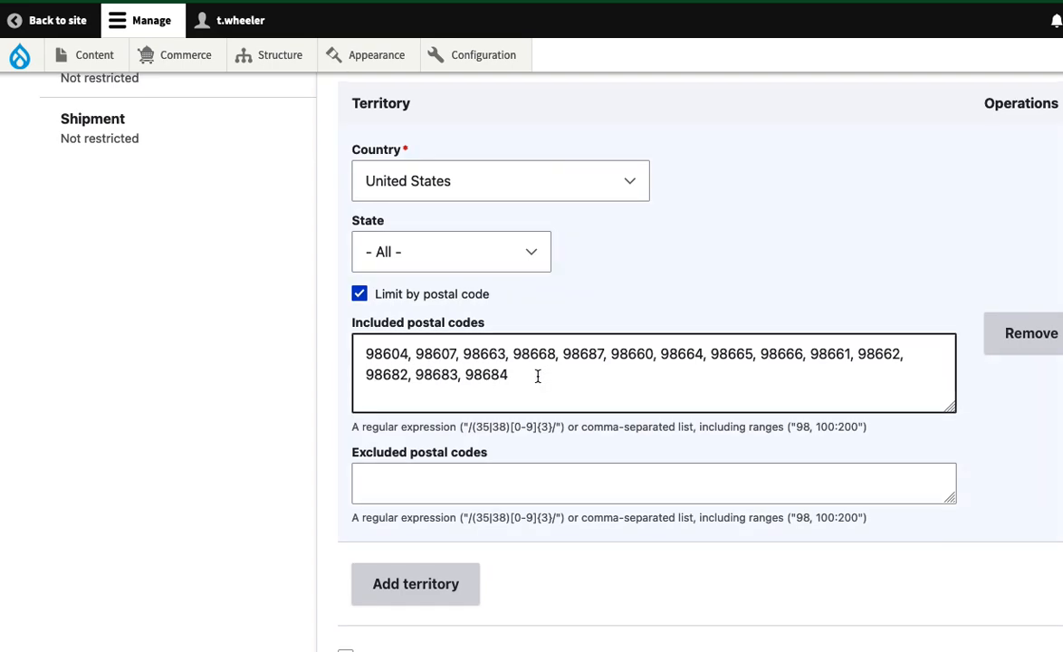
click(305, 358)
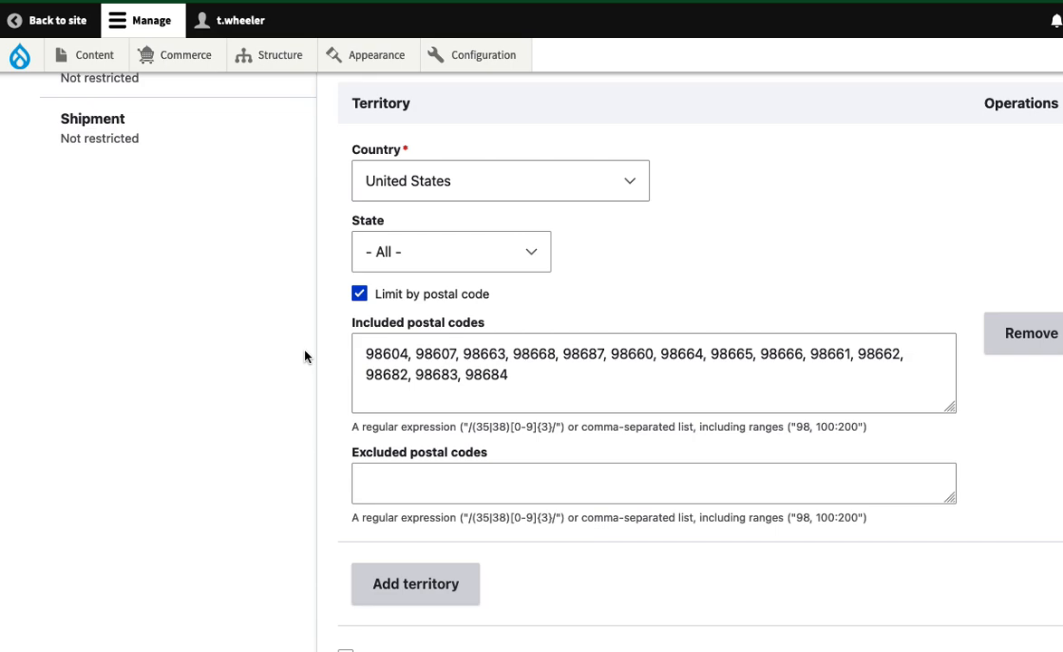
scroll(305, 358, up, 2)
scroll(304, 357, up, 10)
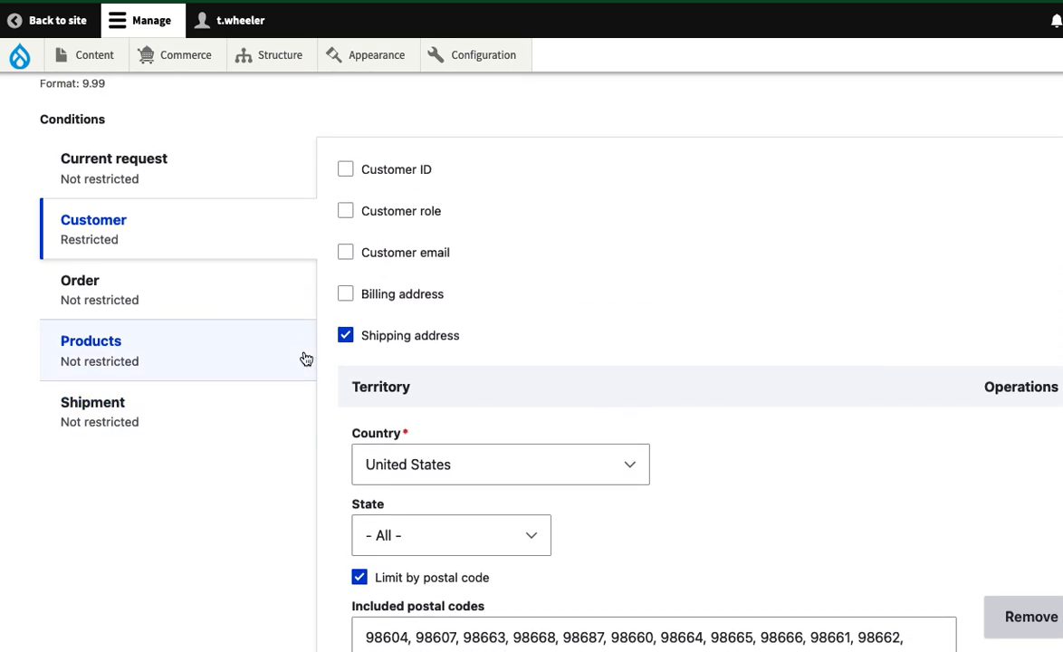
click(32, 13)
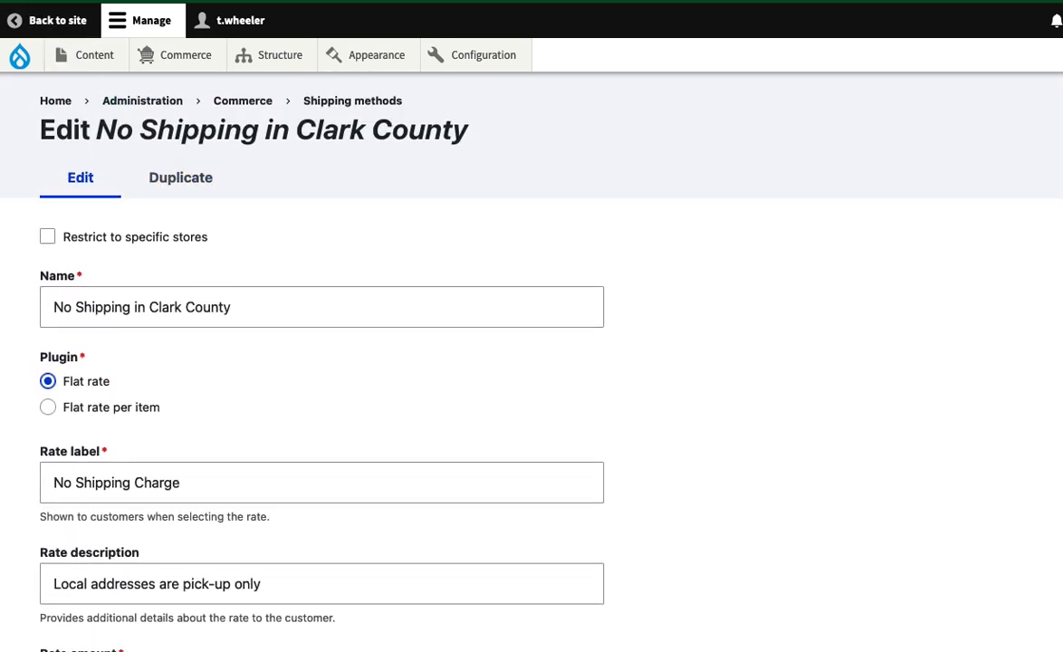